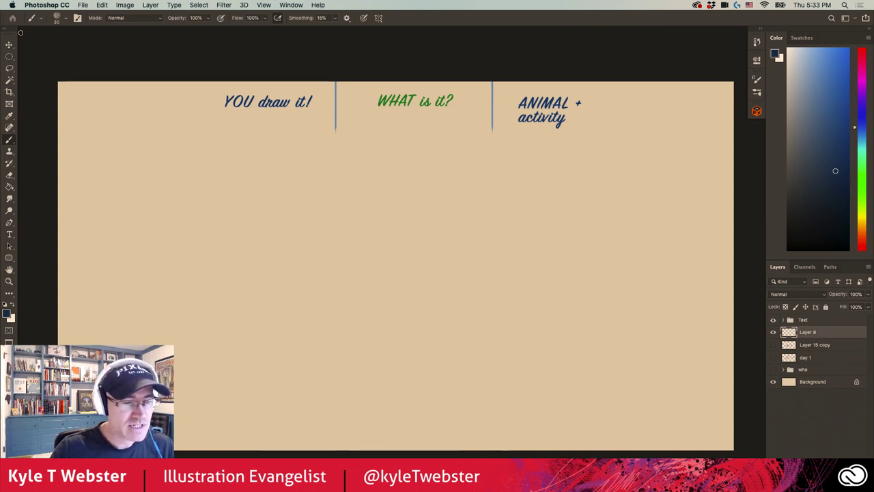
scroll(294, 258, up, 2)
mouse_move(280, 257)
mouse_down()
mouse_move(222, 268)
mouse_move(221, 256)
mouse_up()
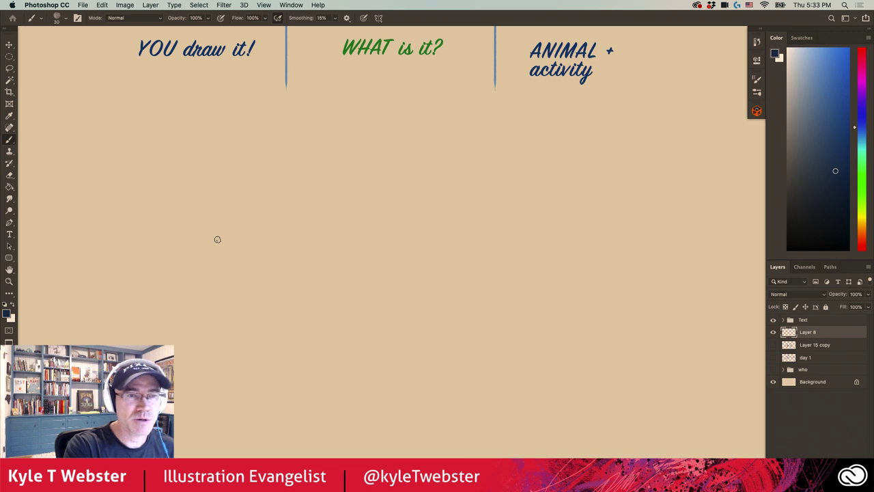
drag(321, 188, 296, 229)
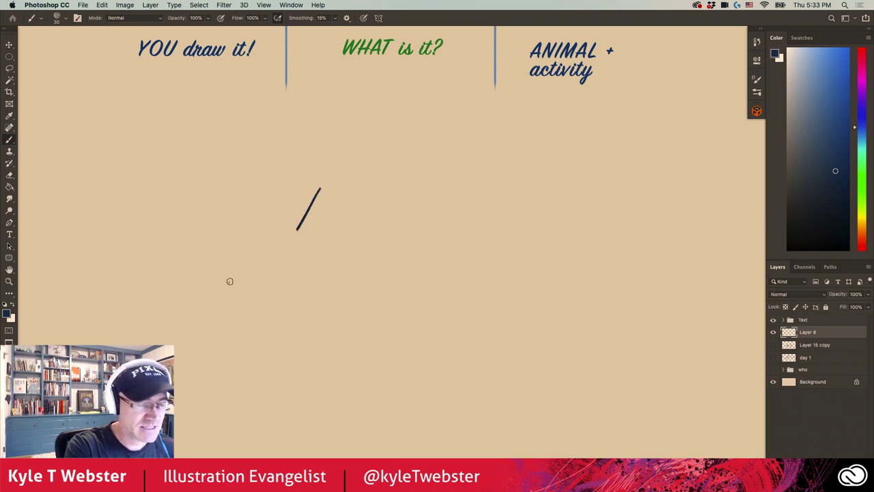
mouse_move(250, 205)
mouse_down()
mouse_move(236, 197)
mouse_move(231, 211)
mouse_move(190, 207)
mouse_up()
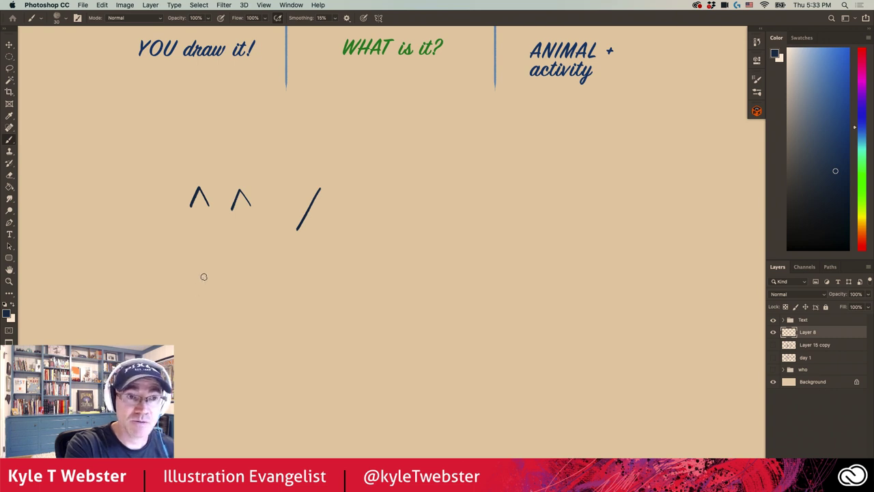
mouse_move(277, 255)
mouse_down()
mouse_move(268, 278)
mouse_move(285, 303)
mouse_move(271, 344)
mouse_move(309, 341)
mouse_move(266, 355)
mouse_move(282, 379)
mouse_up()
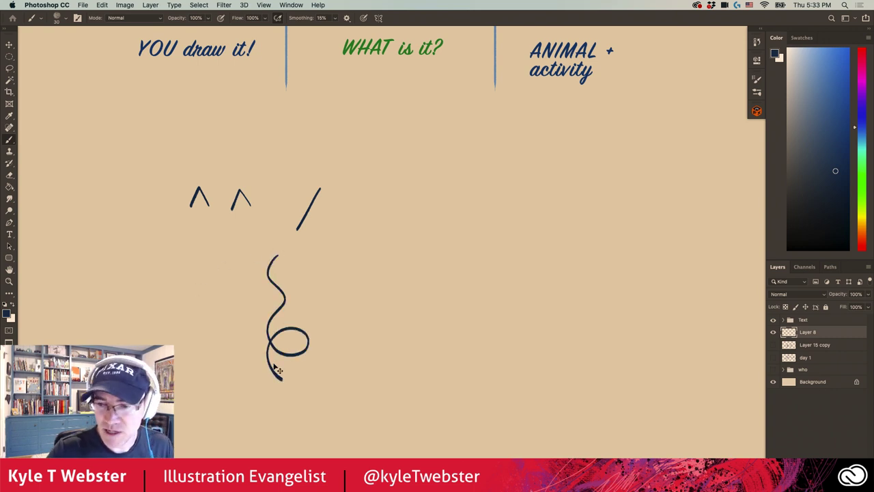
key(Delete)
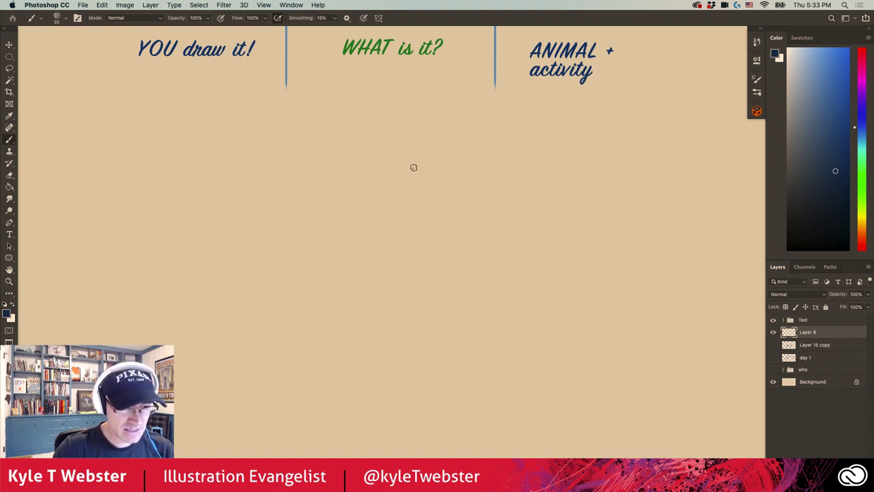
Draw a short vertical stroke below the headings, nudge it lower, and undo the trial strokes beside it
drag(414, 166, 415, 207)
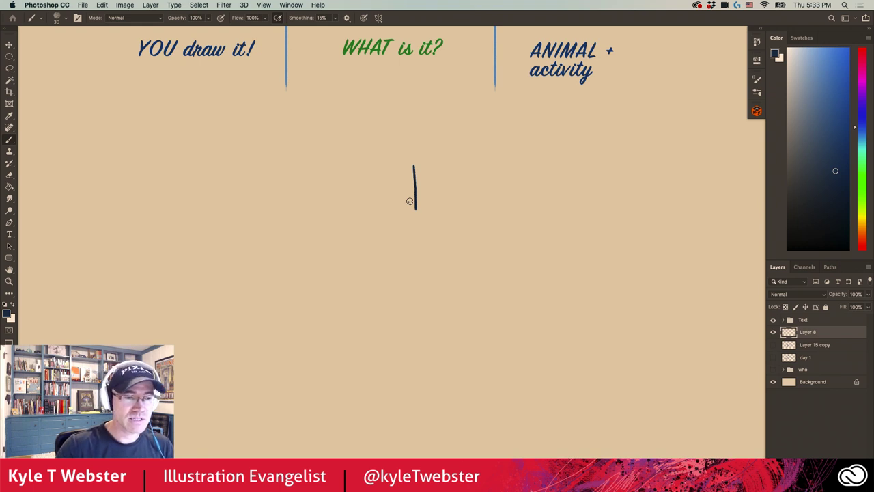
drag(420, 213, 419, 228)
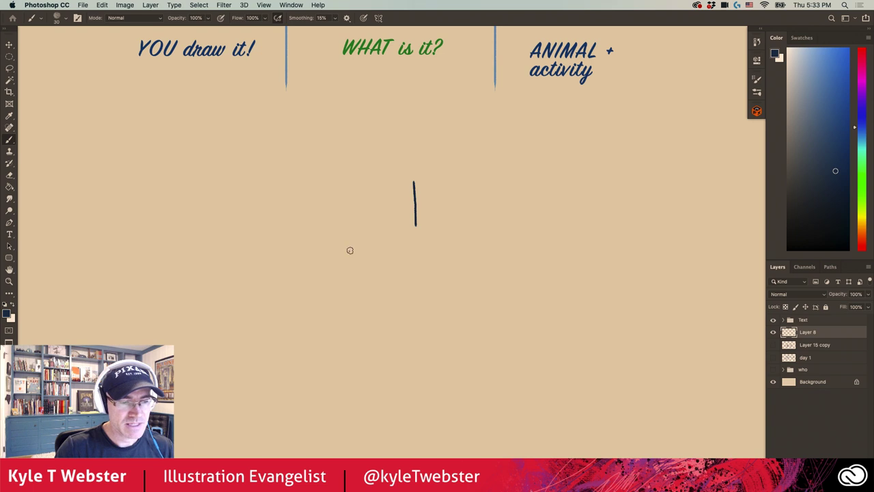
drag(355, 183, 354, 220)
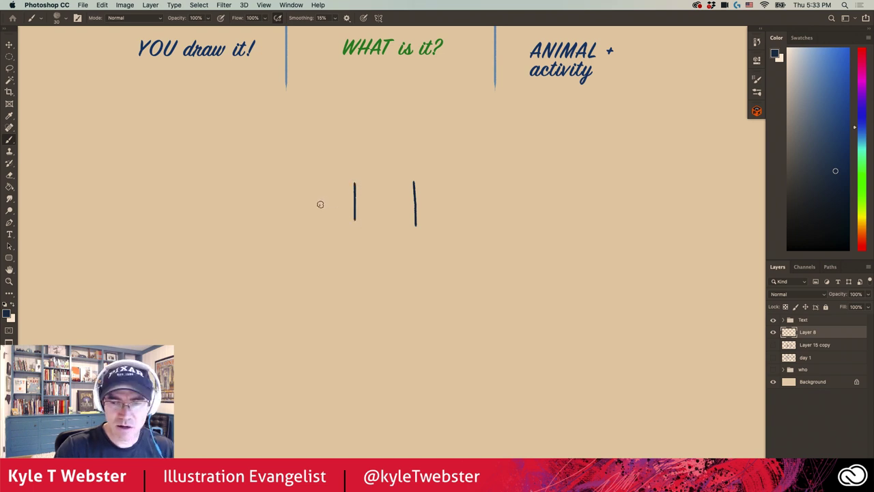
key(super+z)
drag(348, 183, 351, 223)
key(super+z)
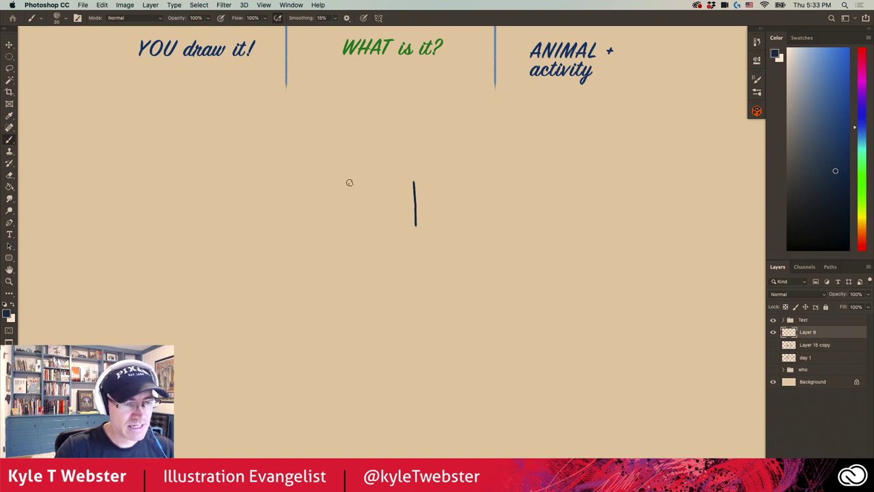
drag(349, 182, 347, 221)
key(super+z)
drag(357, 181, 360, 232)
key(super+z)
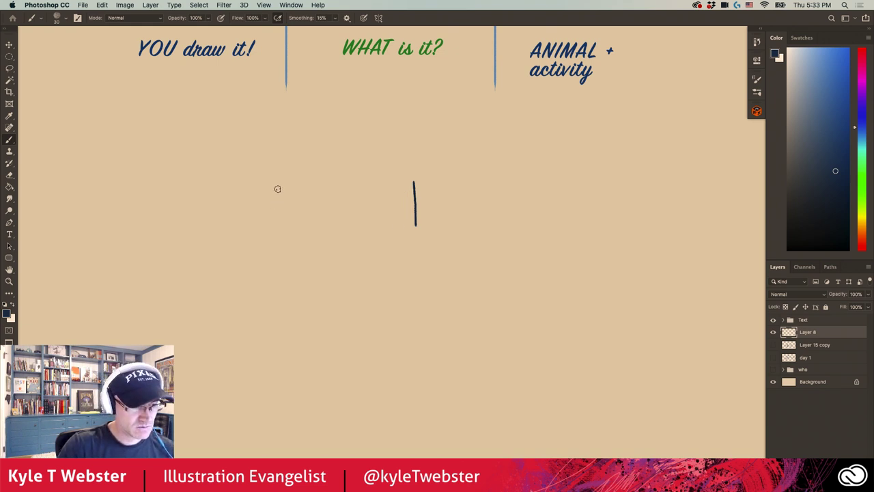
Undo the trial strokes further left and draw the arch's left leg down from the line's top
mouse_move(277, 189)
mouse_down()
mouse_move(266, 209)
mouse_move(279, 216)
mouse_move(277, 271)
mouse_up()
drag(228, 228, 253, 258)
key(super+z)
key(super+z)
key(super+z)
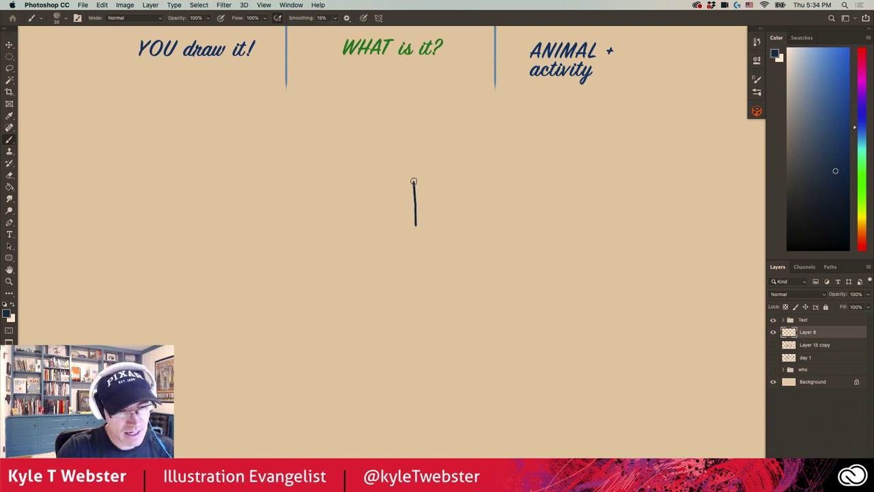
drag(413, 181, 403, 227)
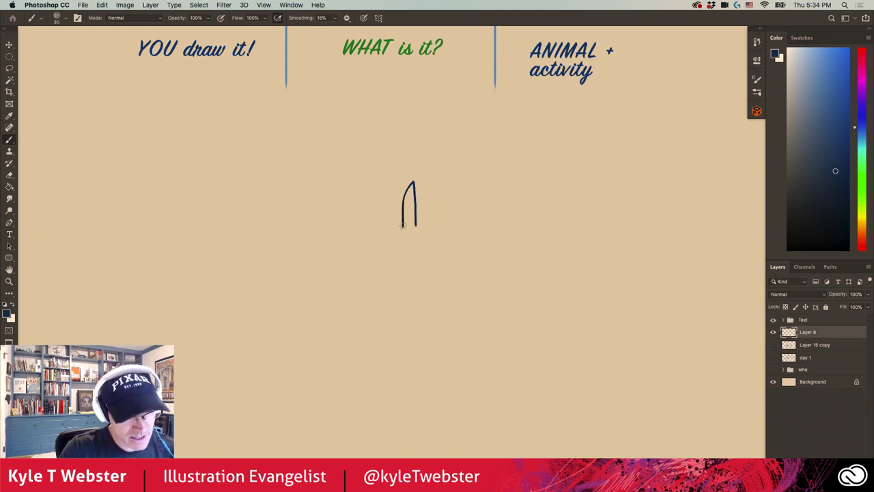
From the arch's left leg, draw a curved hump and a long diagonal line heading down-left
drag(402, 226, 373, 249)
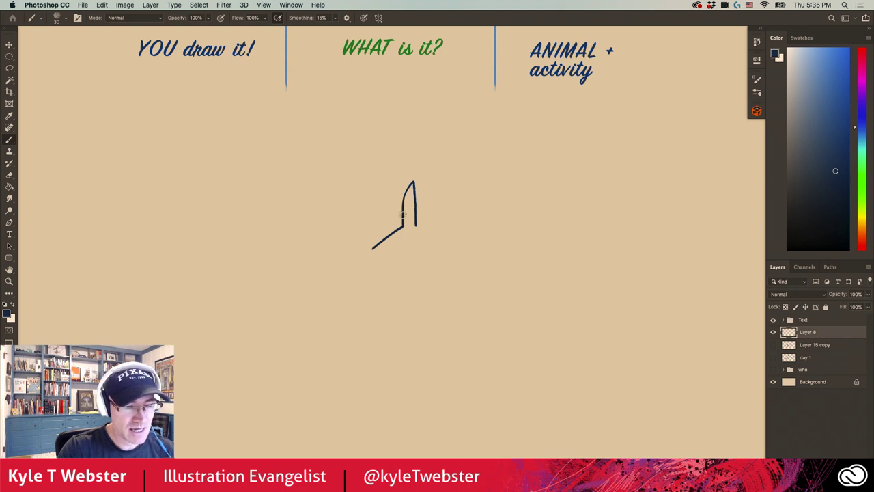
mouse_move(403, 215)
mouse_down()
mouse_move(370, 228)
mouse_move(372, 248)
mouse_up()
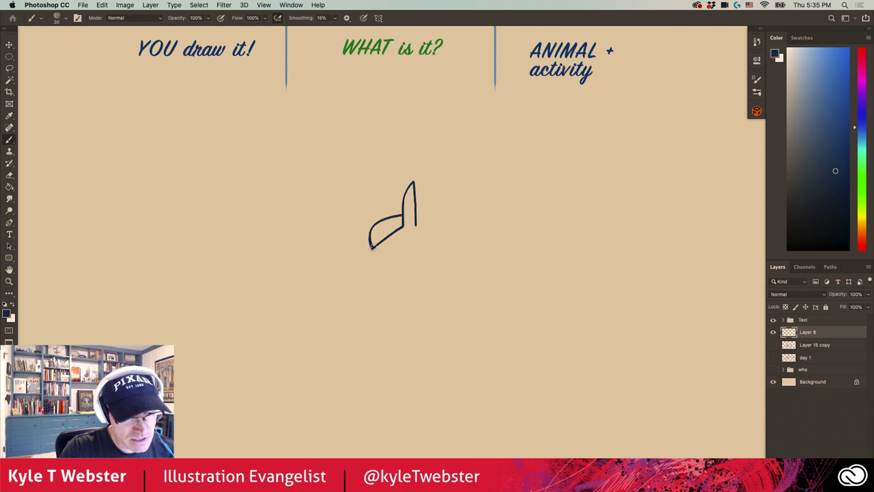
drag(371, 248, 346, 268)
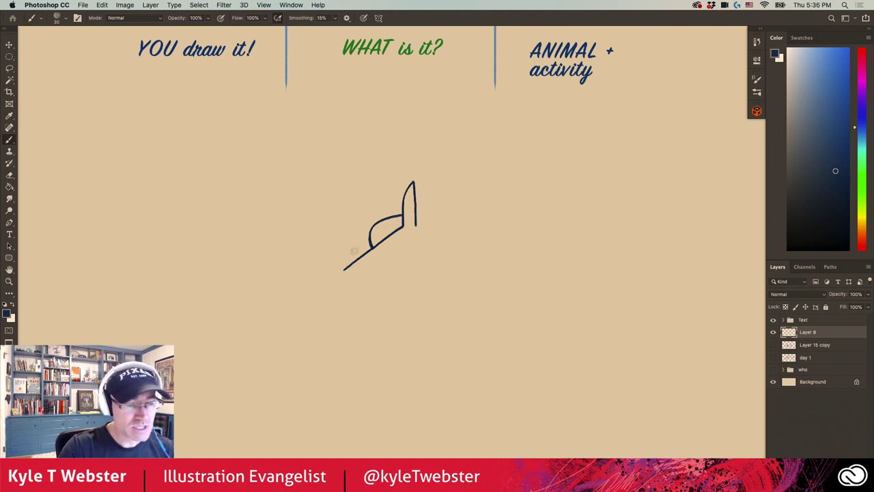
Extend the diagonal line further down-left and finish it with a short leftward tick
drag(345, 268, 326, 282)
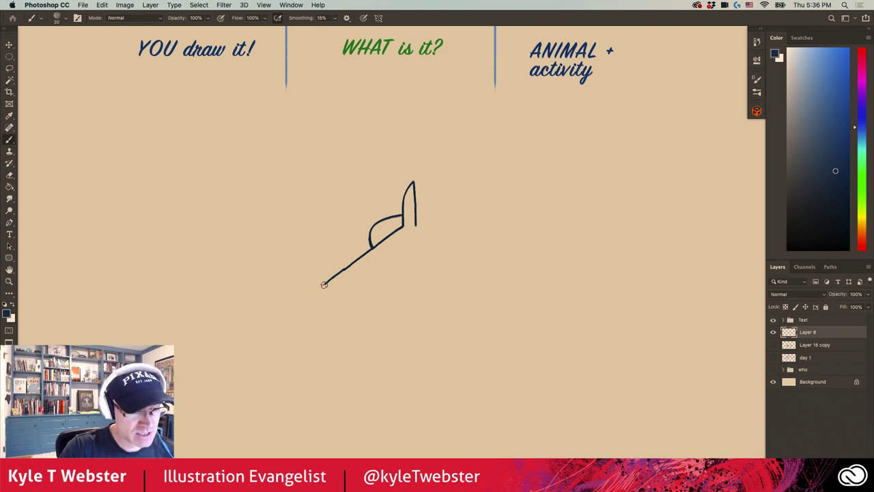
drag(324, 284, 313, 286)
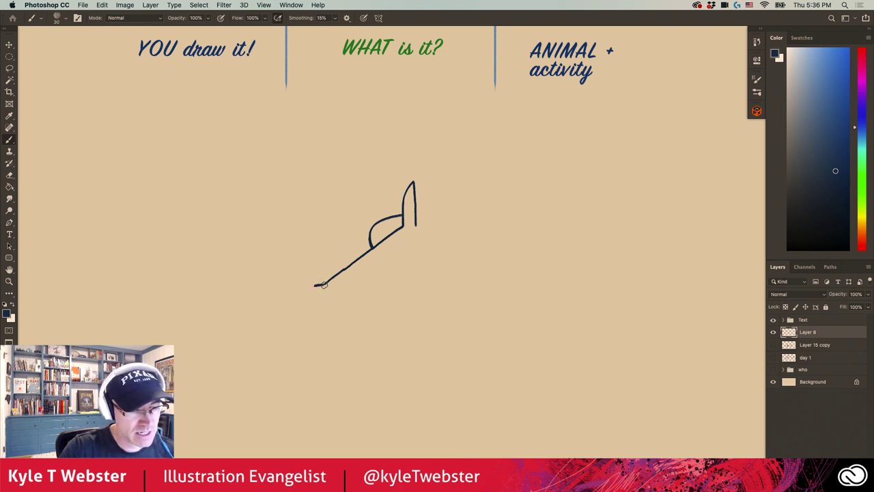
Zoom in and back out, then paint a short vertical stroke down from the tick's end
super+click(307, 297)
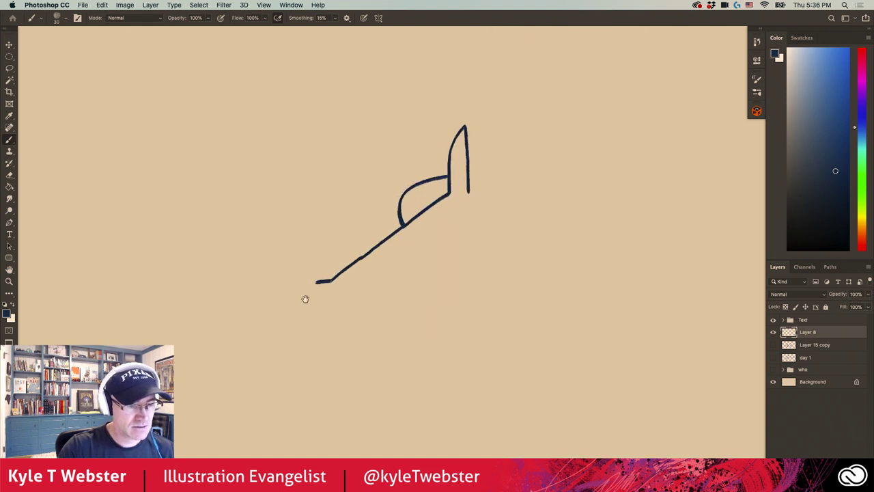
alt+super+click(313, 297)
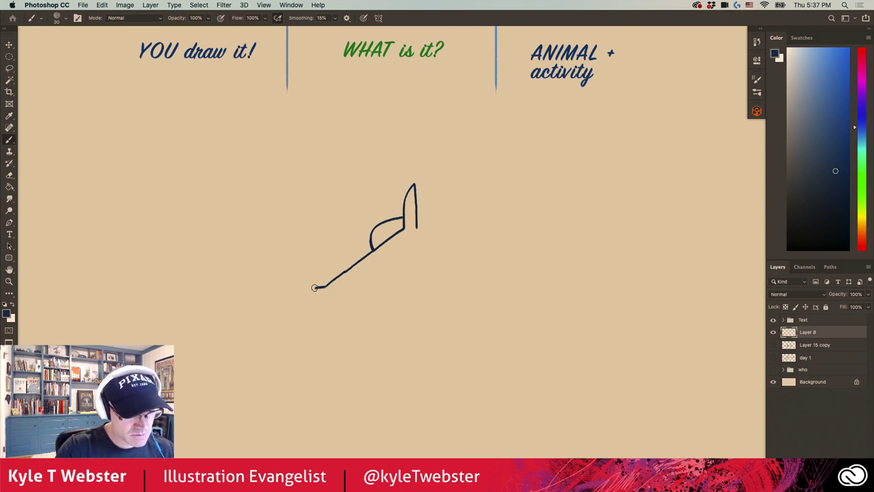
drag(315, 288, 314, 311)
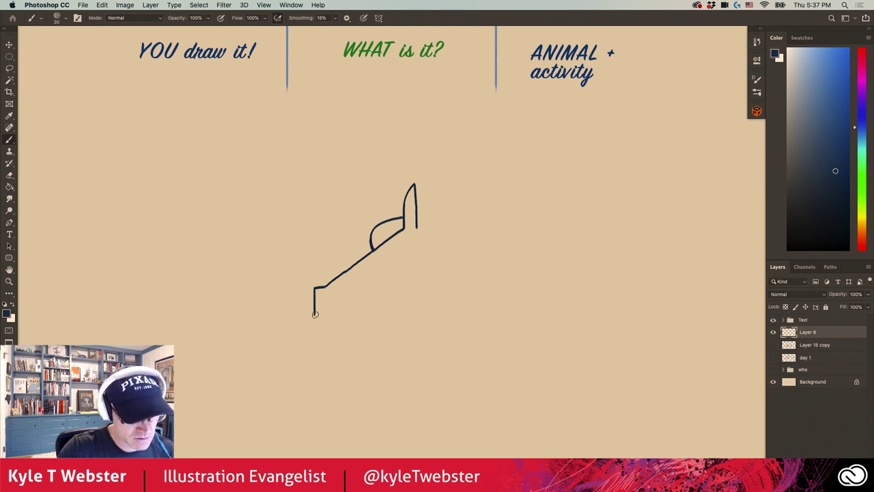
Draw a line right from the vertical stroke's base, angled up at its end, with a V-shaped stroke beneath
drag(315, 314, 341, 314)
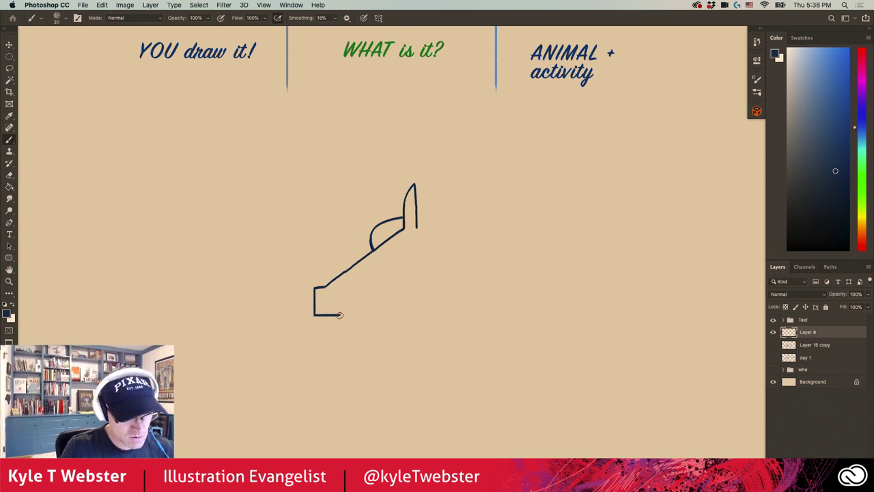
drag(341, 314, 355, 306)
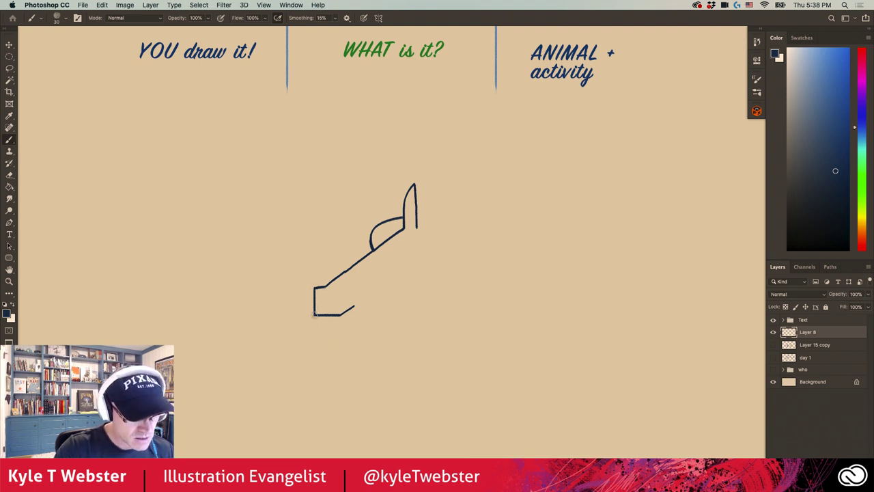
drag(315, 314, 337, 332)
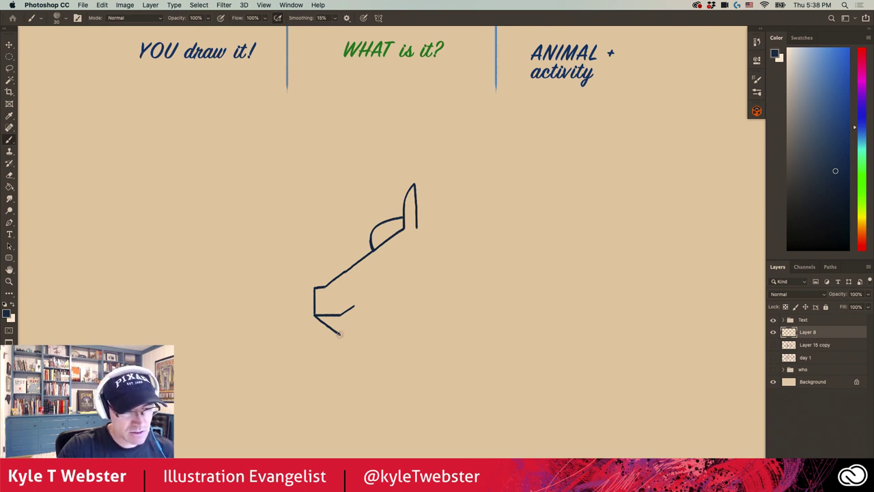
drag(338, 333, 354, 316)
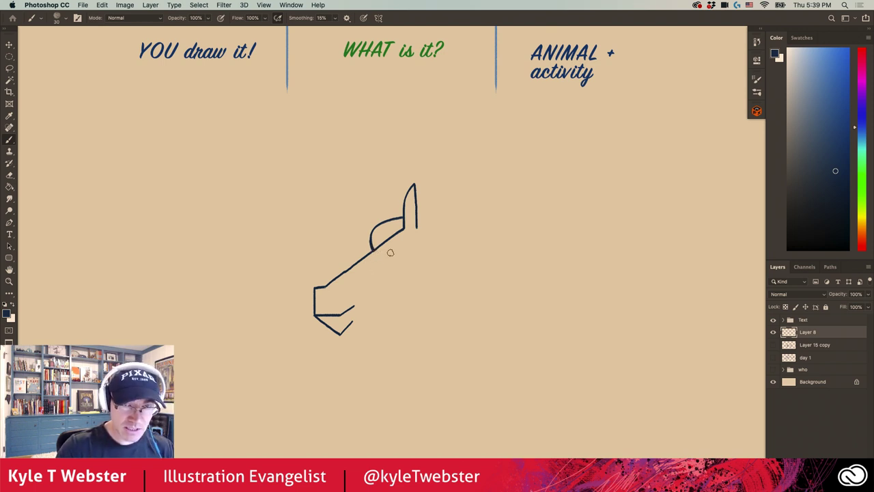
drag(372, 249, 396, 308)
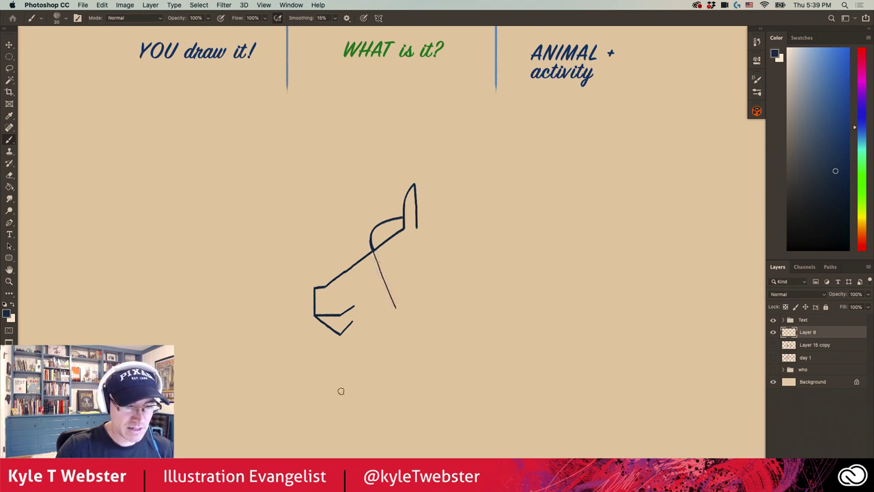
key(super+z)
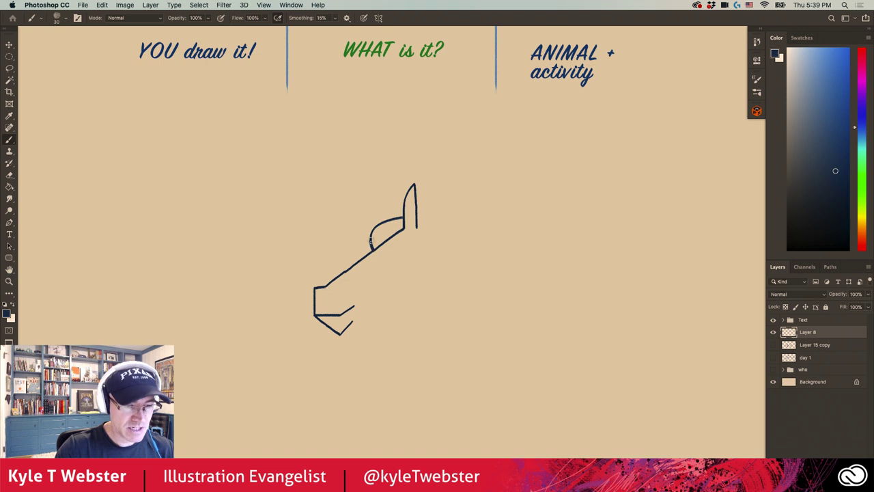
drag(373, 247, 397, 317)
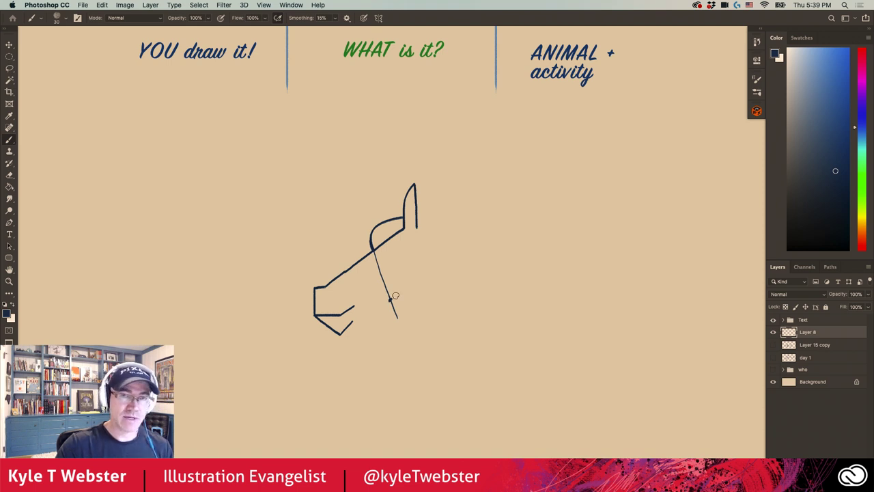
key(super+z)
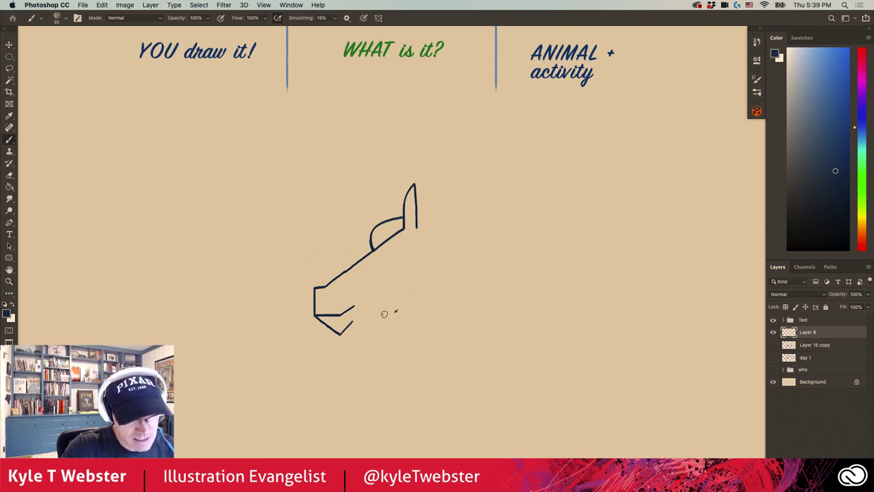
Draw the jaw line along the head's underside and redraw the chin curve
drag(397, 310, 351, 322)
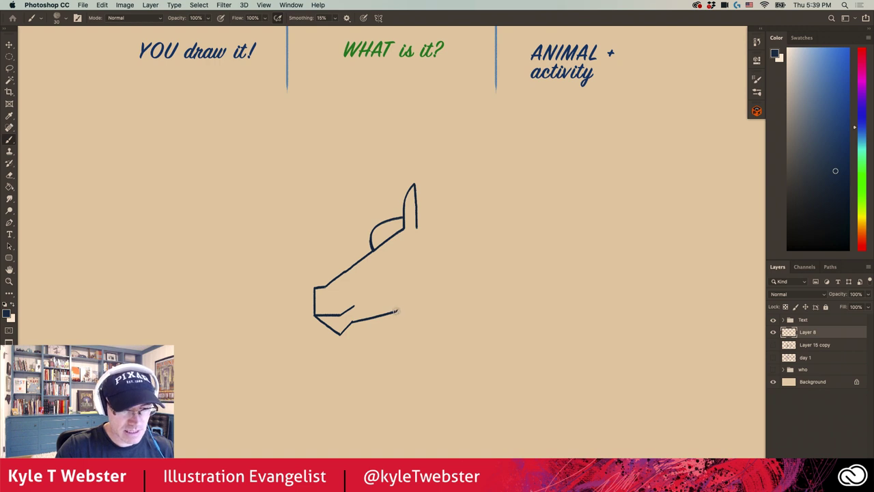
mouse_move(396, 311)
mouse_down()
mouse_move(427, 316)
mouse_move(438, 286)
mouse_up()
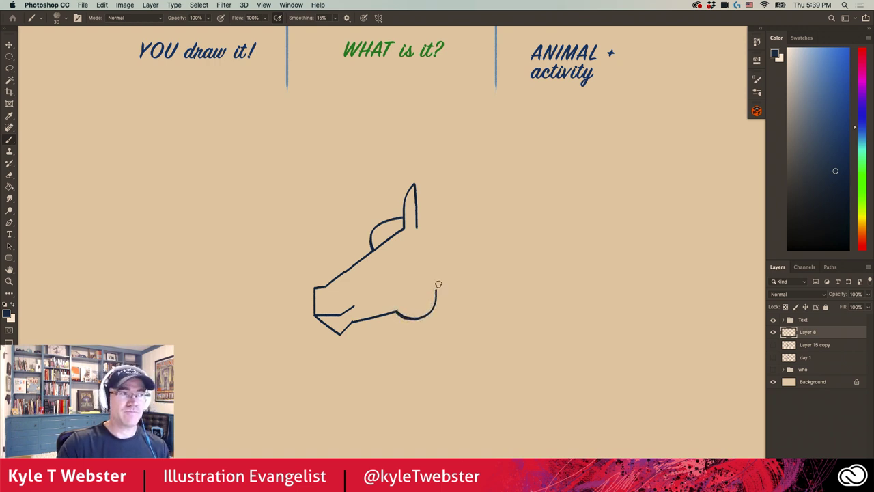
key(super+z)
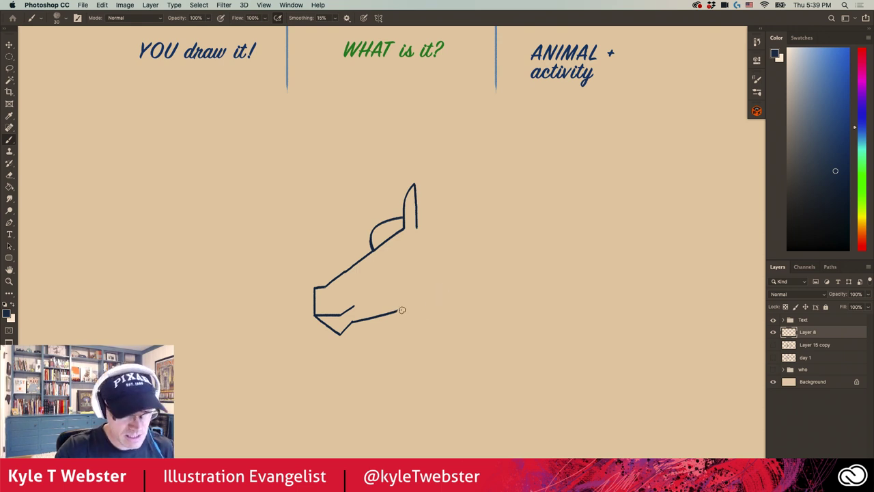
mouse_move(396, 311)
mouse_down()
mouse_move(422, 316)
mouse_move(440, 292)
mouse_up()
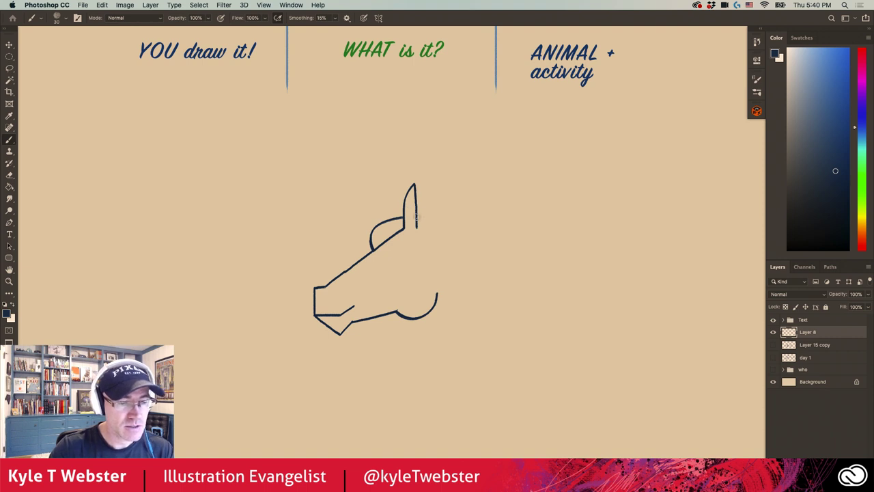
Draw the arching back of the neck and the mane's edge hanging down beside it
mouse_move(422, 217)
mouse_down()
mouse_move(458, 224)
mouse_move(496, 256)
mouse_move(527, 351)
mouse_up()
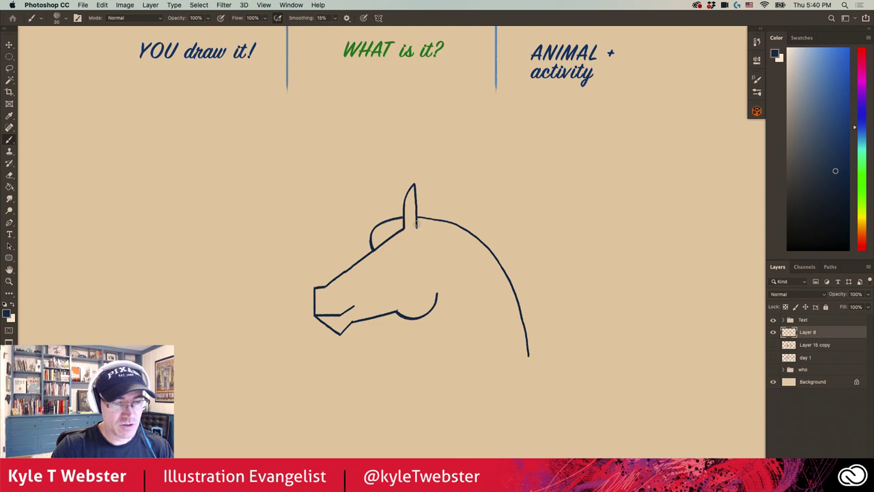
mouse_move(416, 226)
mouse_down()
mouse_move(421, 245)
mouse_move(444, 253)
mouse_up()
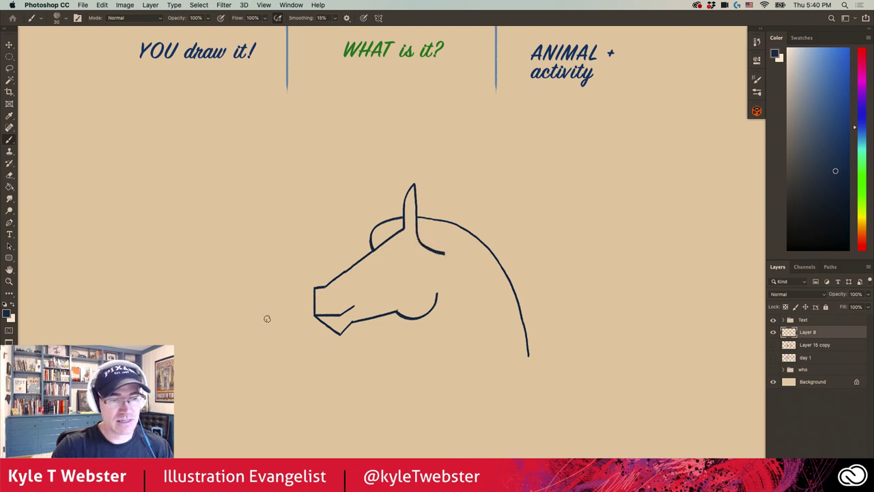
key(ctrl+z)
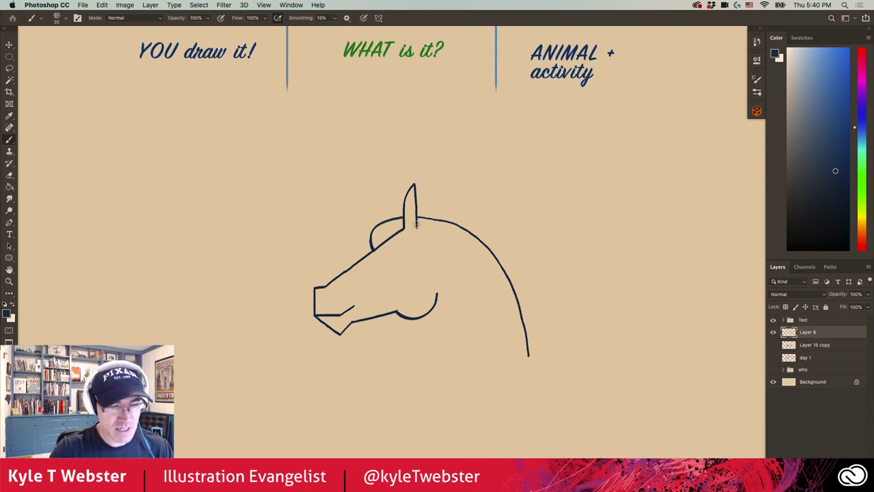
mouse_move(416, 226)
mouse_down()
mouse_move(418, 244)
mouse_move(440, 253)
mouse_up()
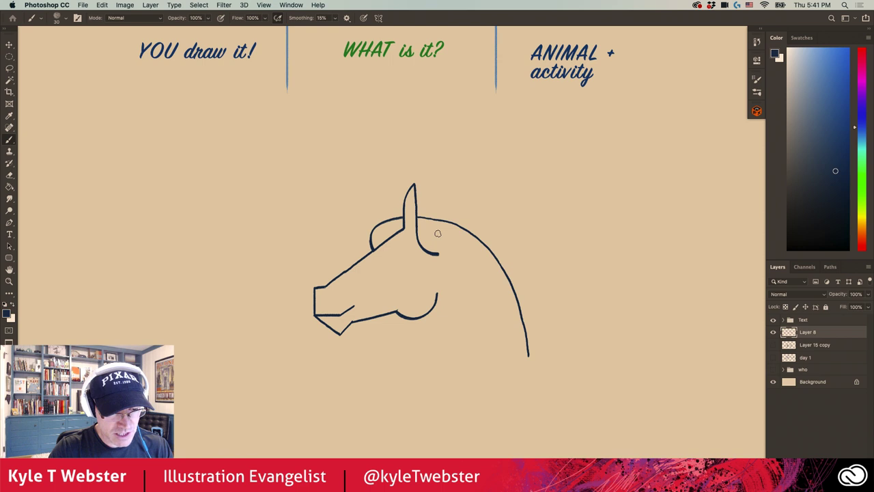
mouse_move(438, 233)
mouse_down()
mouse_move(442, 267)
mouse_move(473, 290)
mouse_up()
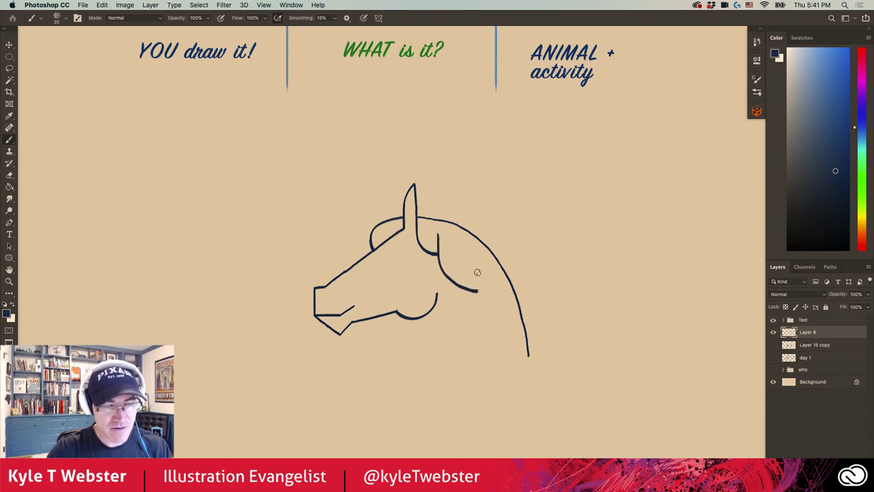
mouse_move(477, 258)
mouse_down()
mouse_move(481, 331)
mouse_move(506, 356)
mouse_up()
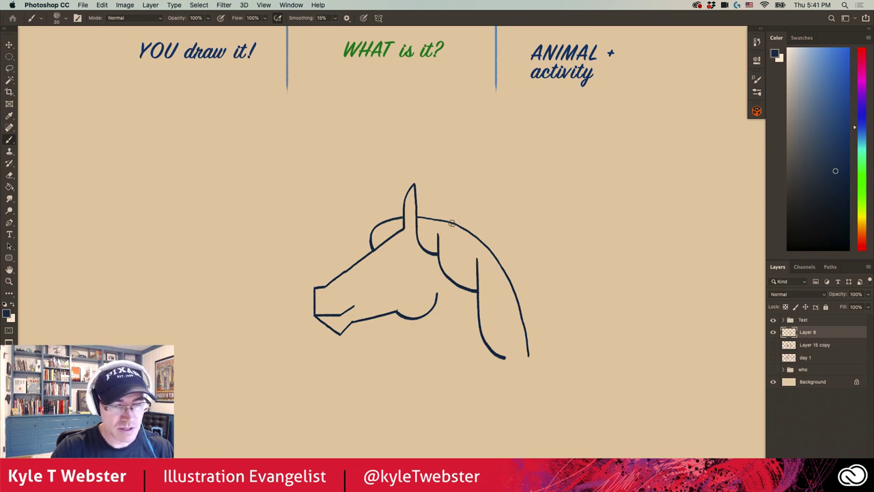
Paint five strand lines through the mane and a pointed horn above the ear
drag(451, 222, 461, 266)
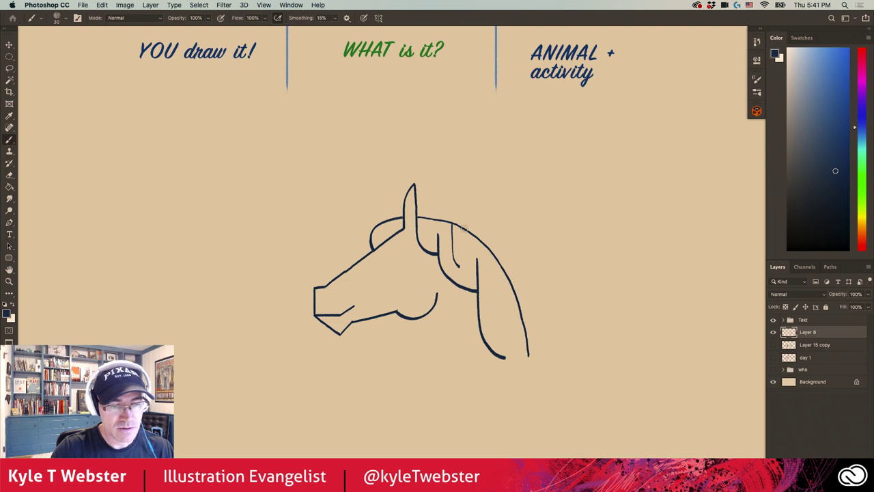
drag(464, 235, 466, 259)
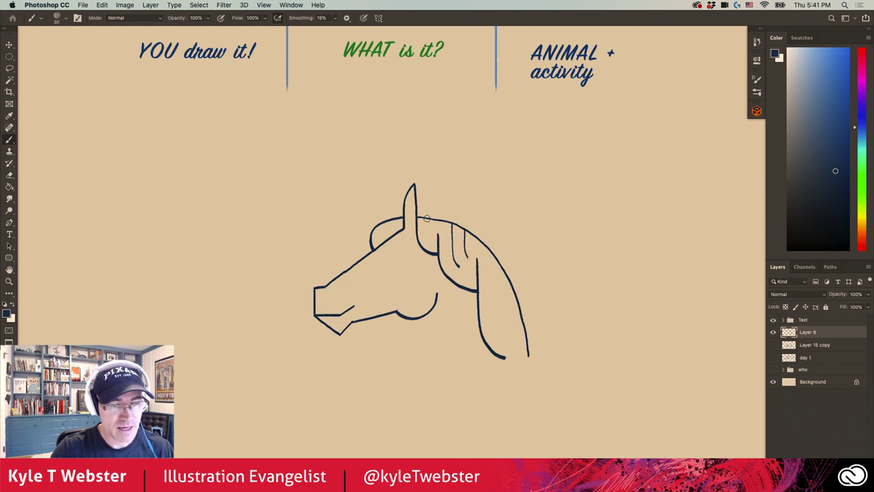
drag(426, 217, 430, 239)
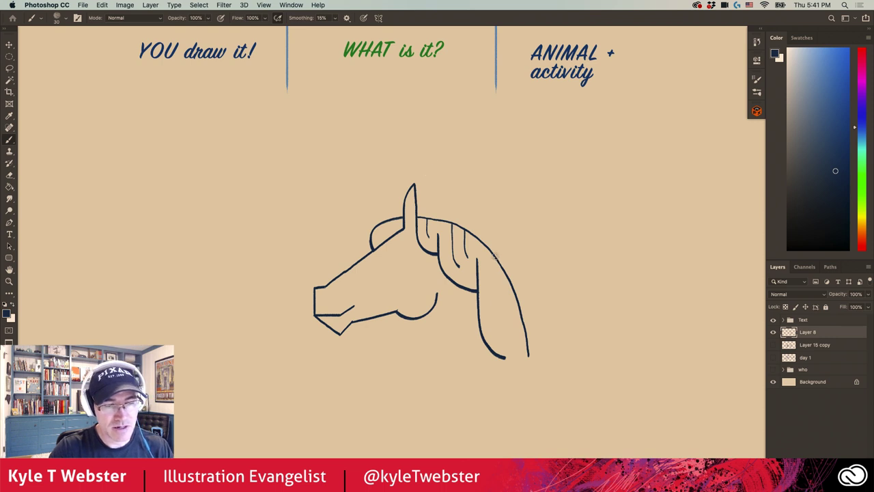
drag(496, 254, 502, 327)
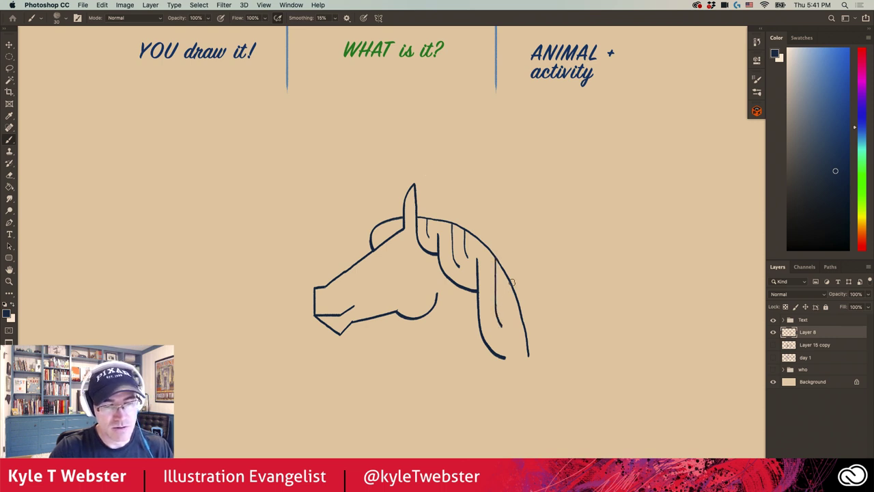
drag(513, 281, 514, 318)
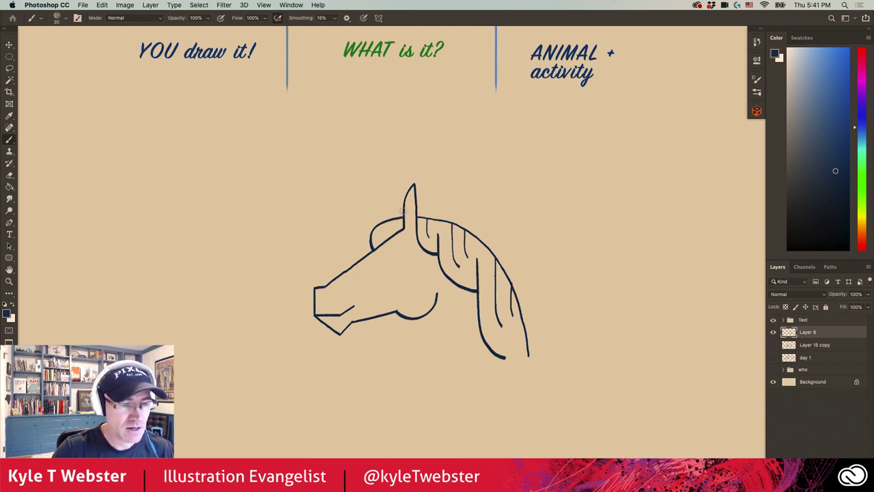
mouse_move(403, 210)
mouse_down()
mouse_move(332, 150)
mouse_move(400, 220)
mouse_up()
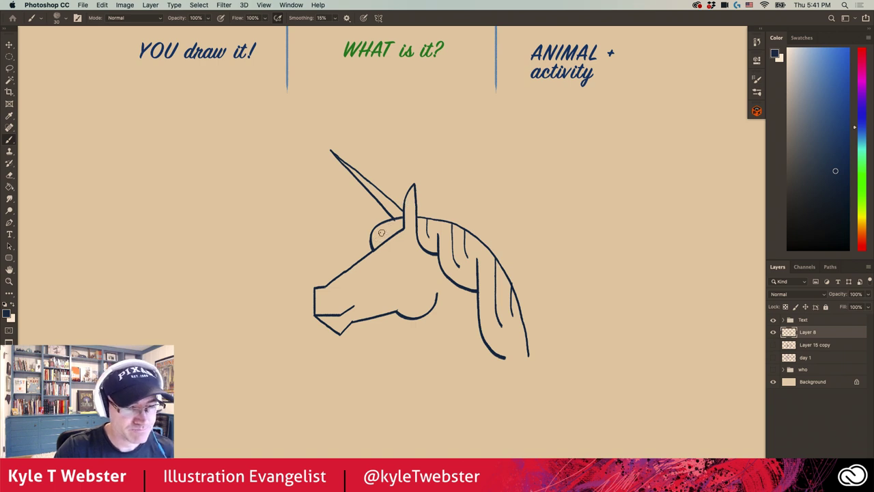
Add horn-base detail, a second ear, a nostril, and a cheek line down to the jaw
drag(391, 227, 380, 246)
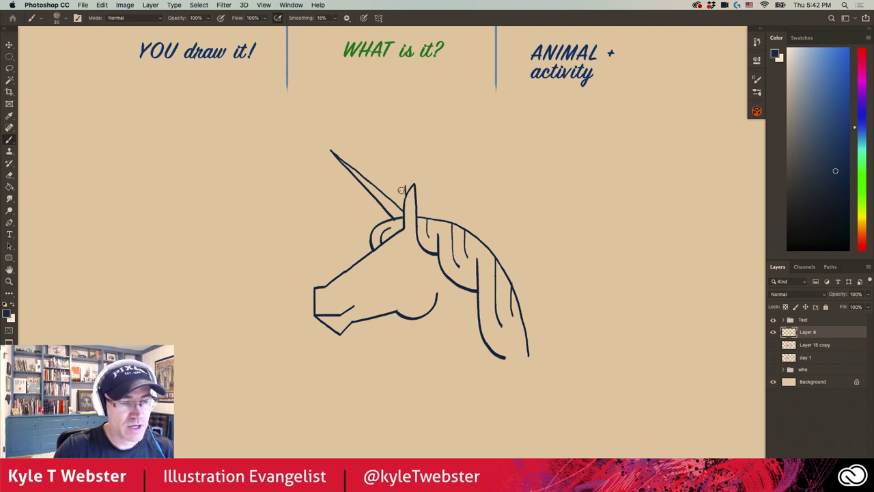
drag(405, 184, 398, 209)
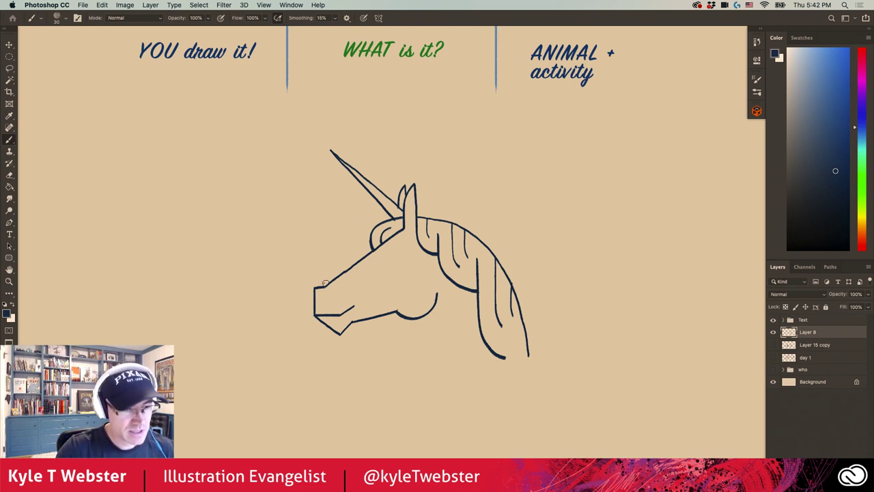
drag(322, 295, 325, 290)
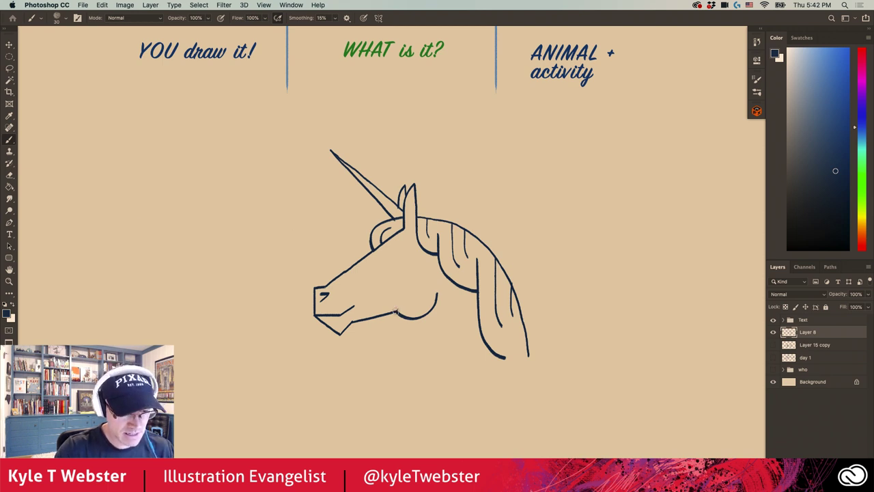
drag(395, 311, 394, 283)
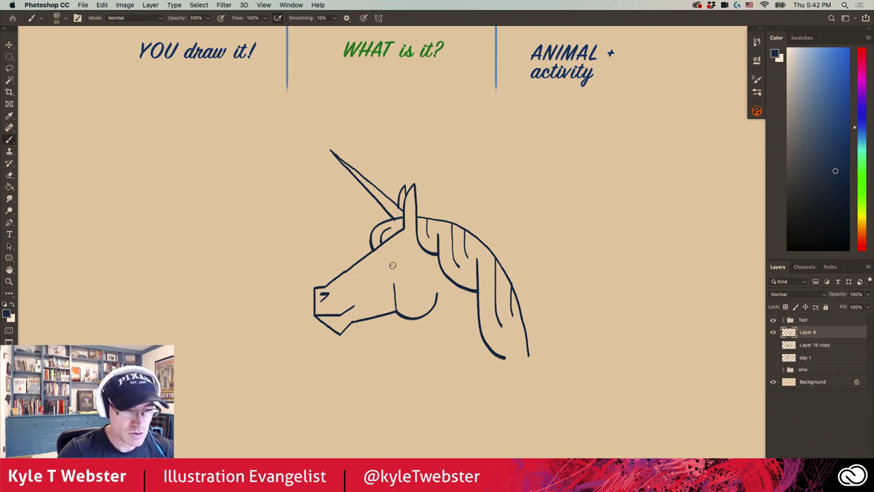
Draw the unicorn's eye outline with a dark filled pupil
drag(392, 265, 405, 263)
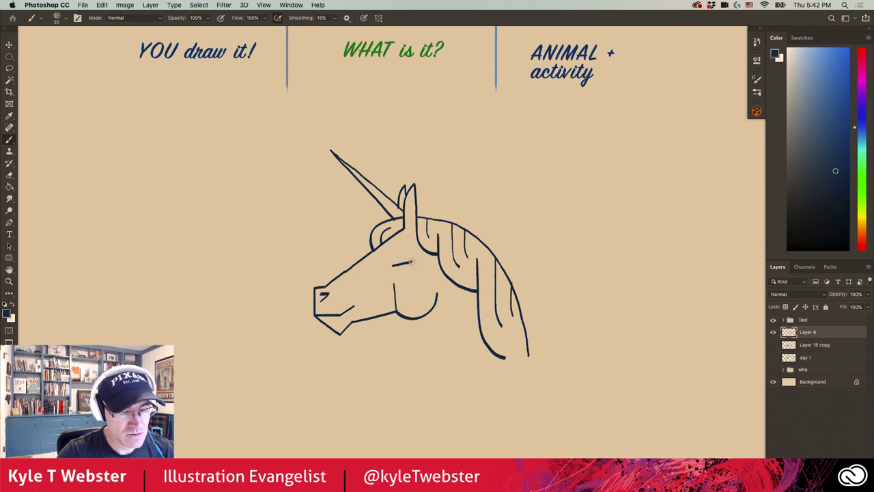
mouse_move(411, 260)
mouse_down()
mouse_move(396, 250)
mouse_move(390, 265)
mouse_up()
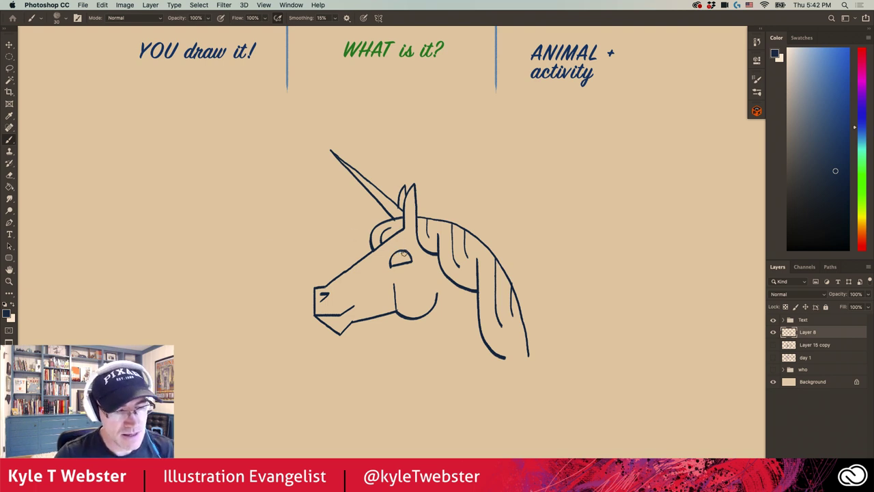
drag(406, 254, 398, 254)
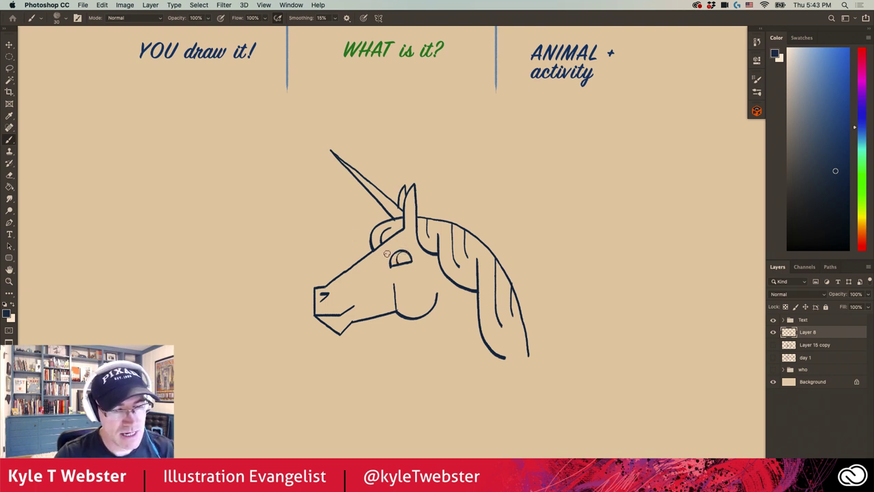
drag(402, 258, 404, 256)
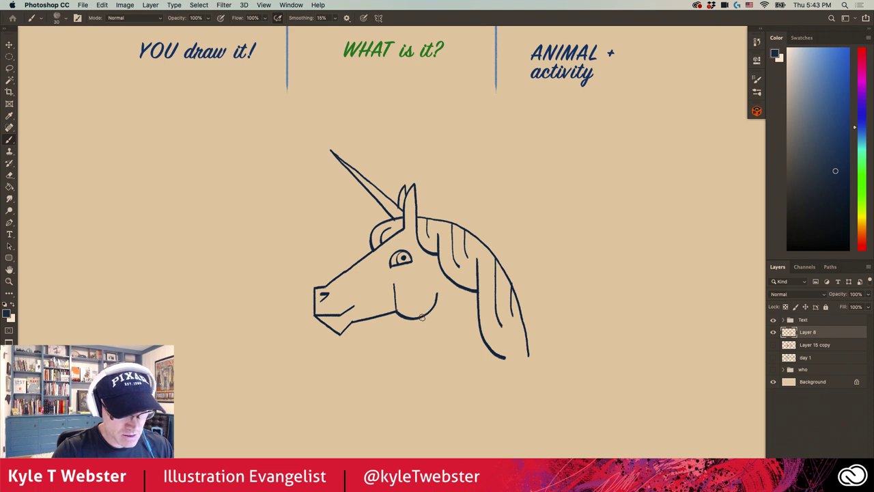
Draw the front neck line down from the chin and add spiral stripes along the horn
mouse_move(421, 316)
mouse_down()
mouse_move(424, 402)
mouse_move(439, 424)
mouse_up()
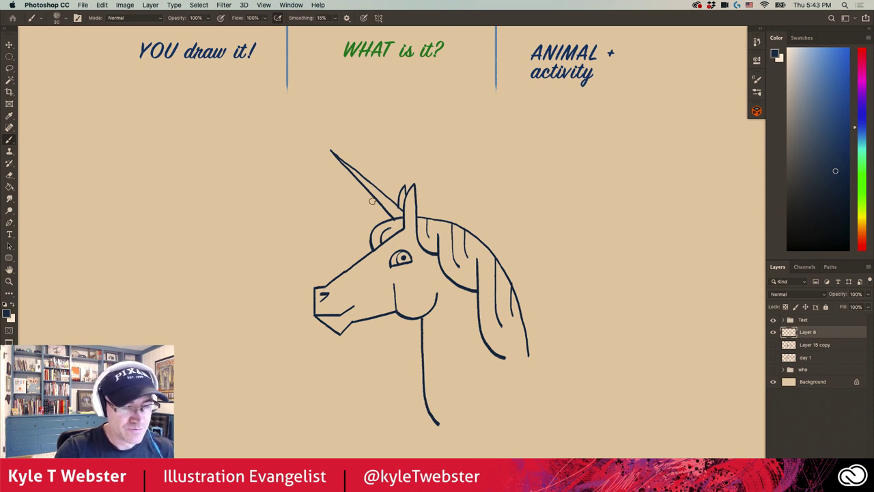
mouse_move(390, 201)
mouse_down()
mouse_move(386, 209)
mouse_move(377, 197)
mouse_up()
drag(374, 179, 368, 186)
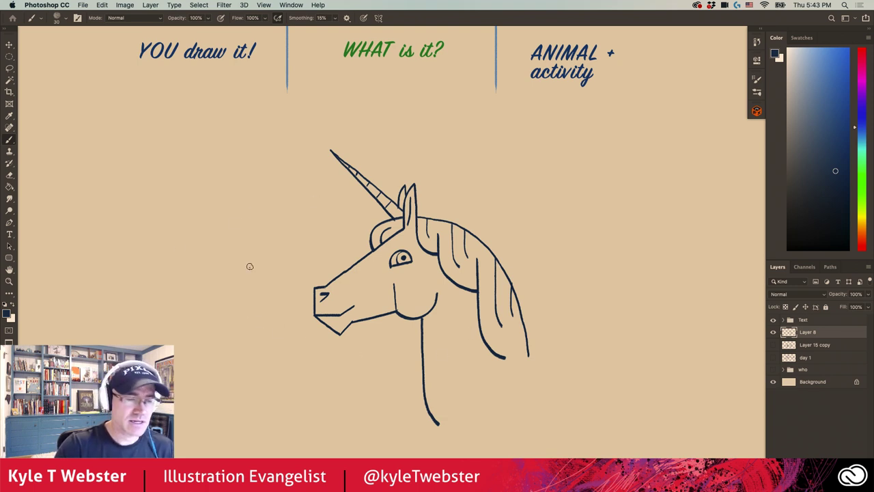
Move the unicorn drawing to the right side of the canvas with the Move tool
scroll(345, 342, down, 1)
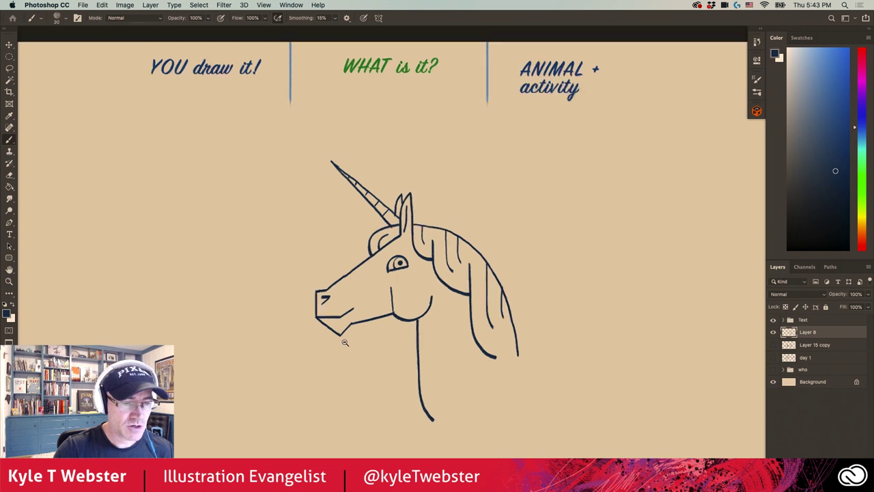
scroll(345, 342, down, 1)
key(v)
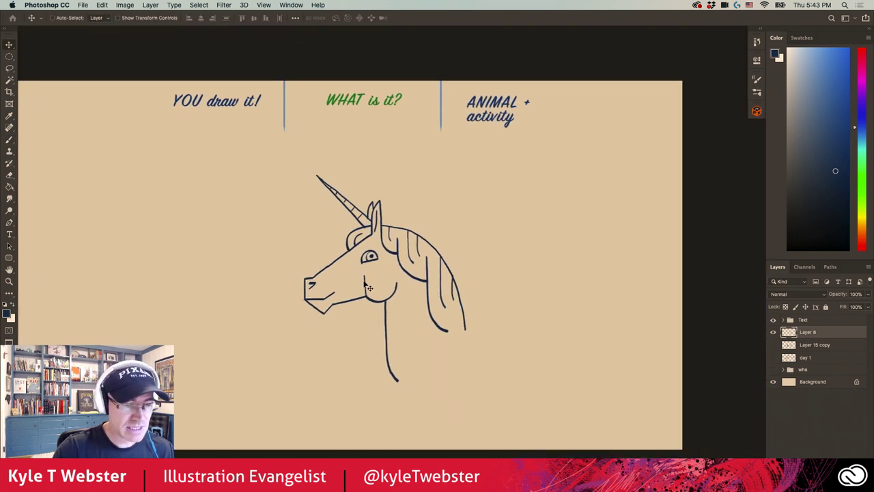
drag(369, 287, 546, 299)
Switch back to the Brush and bring the empty area left of the unicorn into view
key(b)
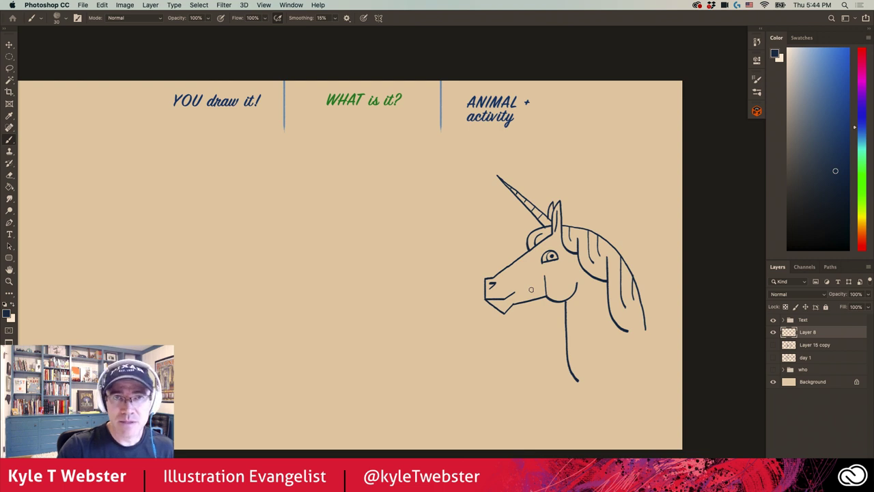
scroll(276, 308, up, 2)
drag(273, 307, 312, 320)
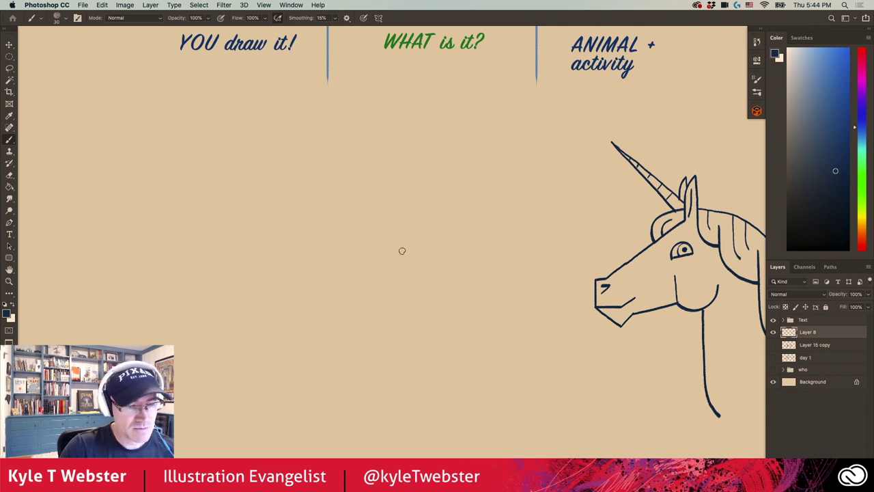
Draw an apple outline with a stem and a leaf to the left of the unicorn
mouse_move(401, 250)
mouse_down()
mouse_move(334, 252)
mouse_move(321, 267)
mouse_move(327, 311)
mouse_move(386, 322)
mouse_move(409, 300)
mouse_move(411, 265)
mouse_move(398, 244)
mouse_up()
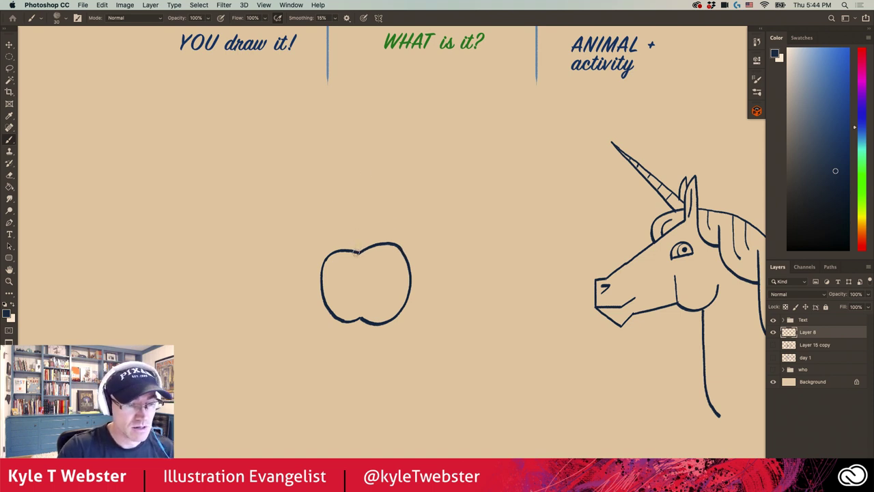
drag(356, 253, 351, 207)
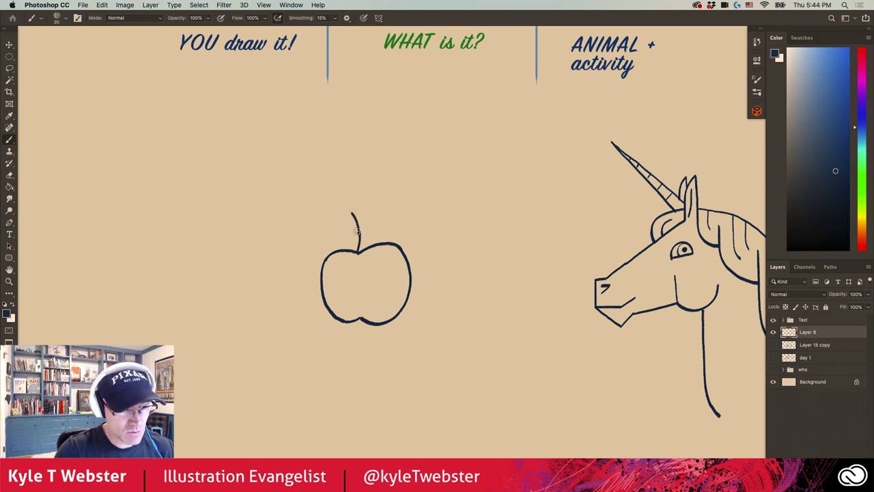
mouse_move(356, 232)
mouse_down()
mouse_move(330, 224)
mouse_move(341, 239)
mouse_move(360, 238)
mouse_up()
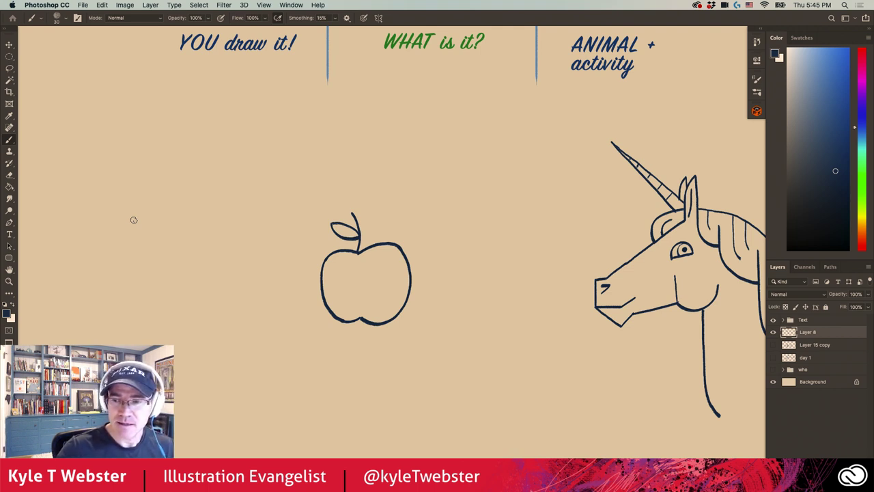
Select the apple with an elliptical marquee and rotate it about 180° upside down
key(v)
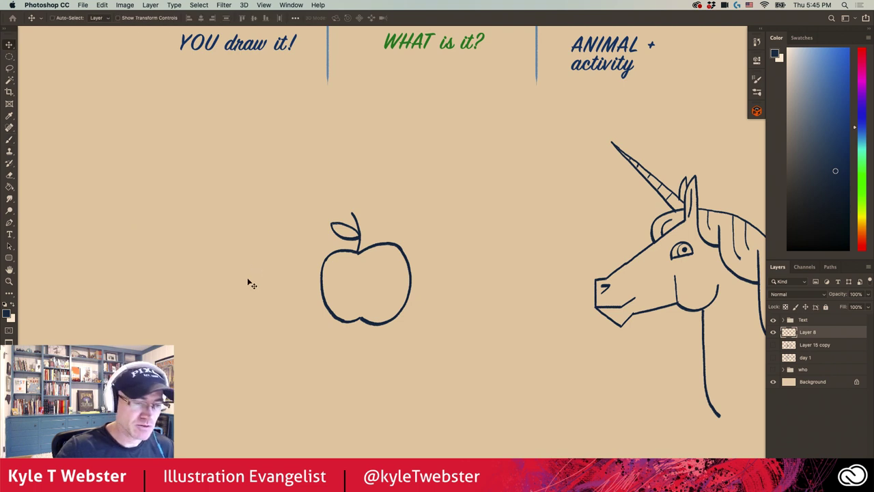
key(super+t)
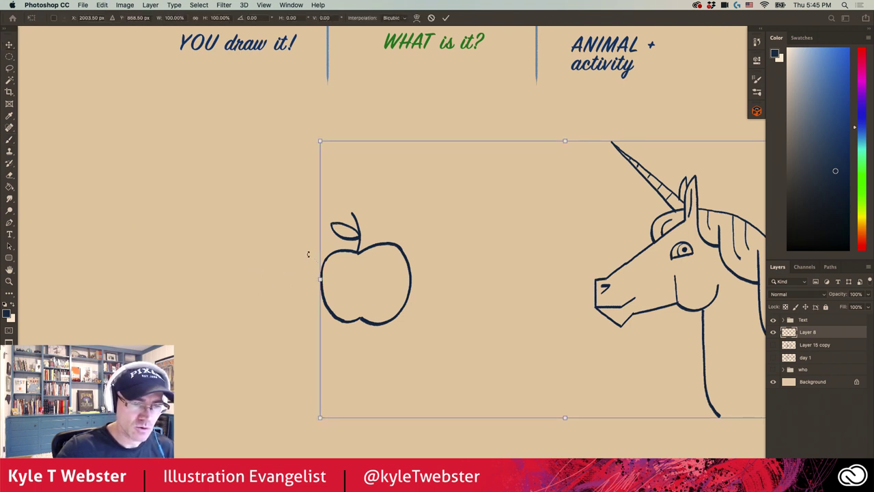
key(Escape)
key(m)
drag(299, 200, 438, 340)
key(super+t)
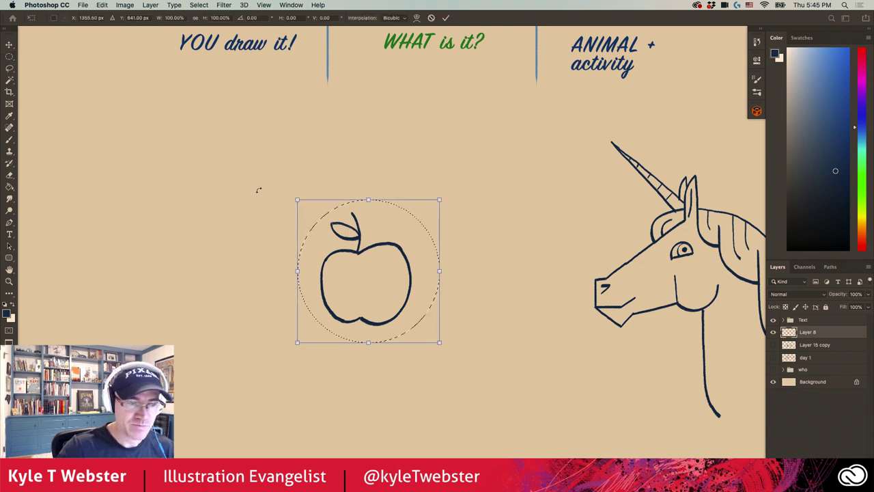
mouse_move(287, 189)
mouse_down()
mouse_move(279, 292)
mouse_move(416, 376)
mouse_move(442, 371)
mouse_move(445, 358)
mouse_up()
key(Return)
Deselect and brush the old apple stem into a nose shape
key(super+d)
key(b)
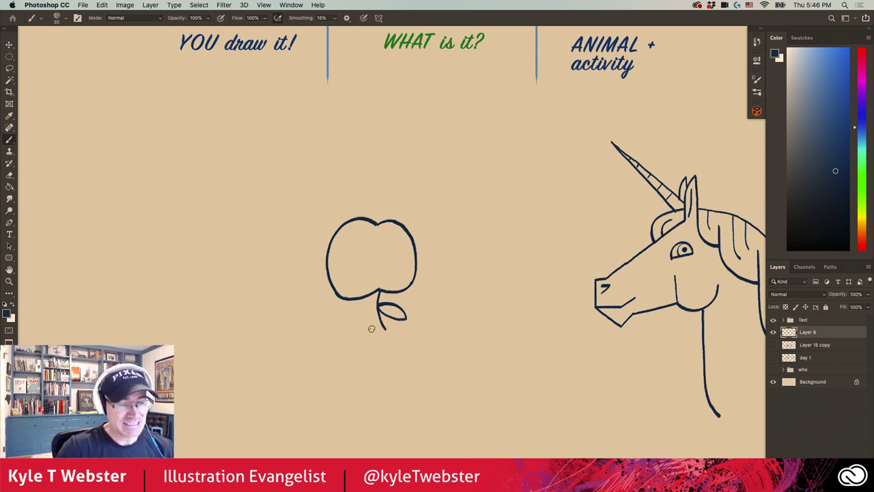
mouse_move(386, 331)
mouse_down()
mouse_move(362, 335)
mouse_move(367, 295)
mouse_move(345, 317)
mouse_move(369, 311)
mouse_move(353, 313)
mouse_move(356, 319)
mouse_move(358, 308)
mouse_move(392, 306)
mouse_up()
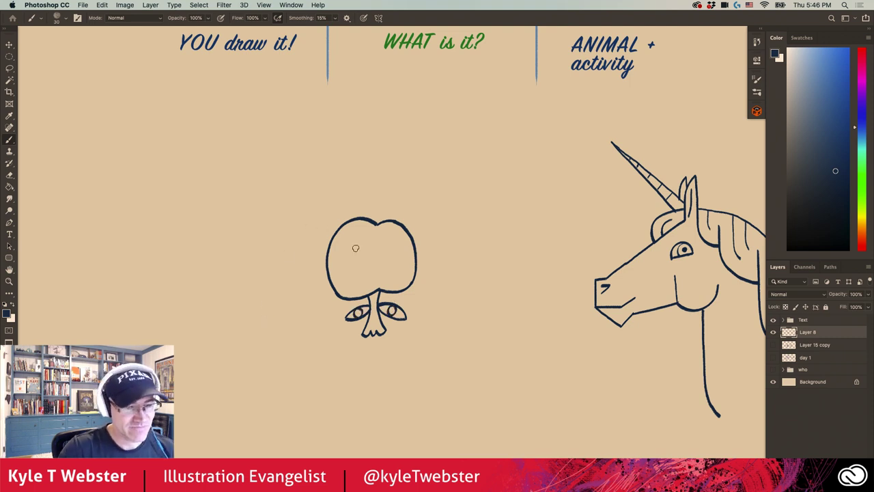
Draw the cap brim, a mustache below the nose, and the face sides down to the beard
drag(415, 271, 330, 280)
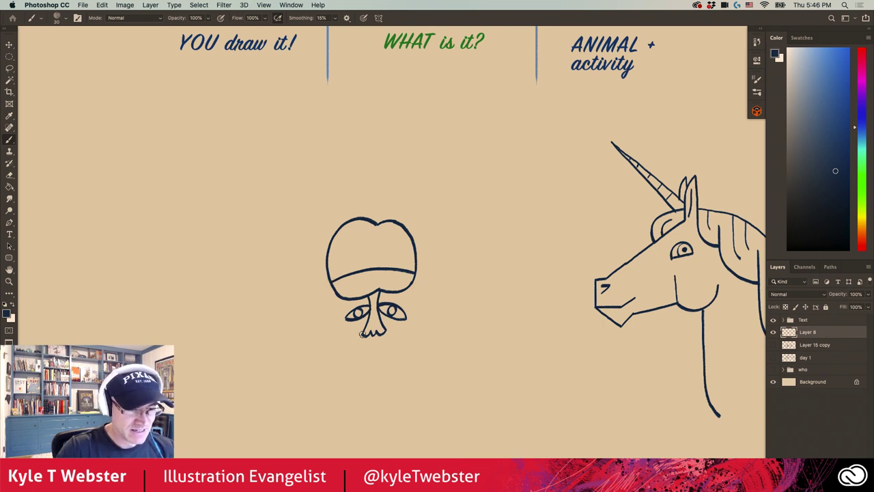
mouse_move(364, 332)
mouse_down()
mouse_move(342, 353)
mouse_move(382, 342)
mouse_move(403, 351)
mouse_move(370, 311)
mouse_move(393, 321)
mouse_up()
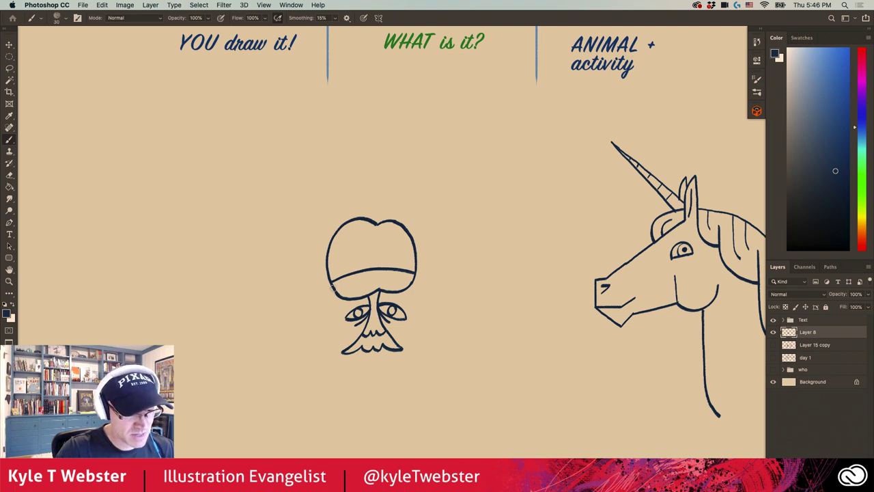
drag(333, 287, 346, 352)
drag(412, 282, 402, 350)
mouse_move(342, 349)
mouse_down()
mouse_move(350, 364)
mouse_move(391, 368)
mouse_move(405, 343)
mouse_up()
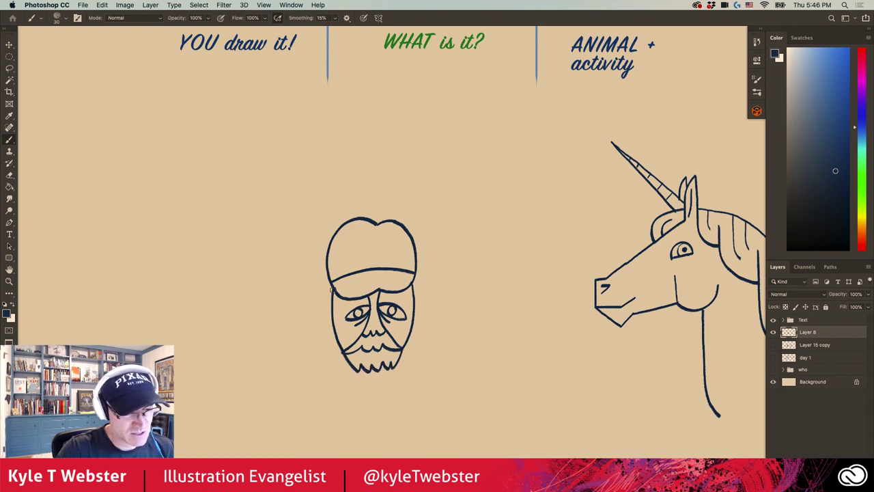
Add hair and curls on both sides under the cap, plus an anchor on the cap front
mouse_move(333, 289)
mouse_down()
mouse_move(315, 319)
mouse_move(336, 340)
mouse_up()
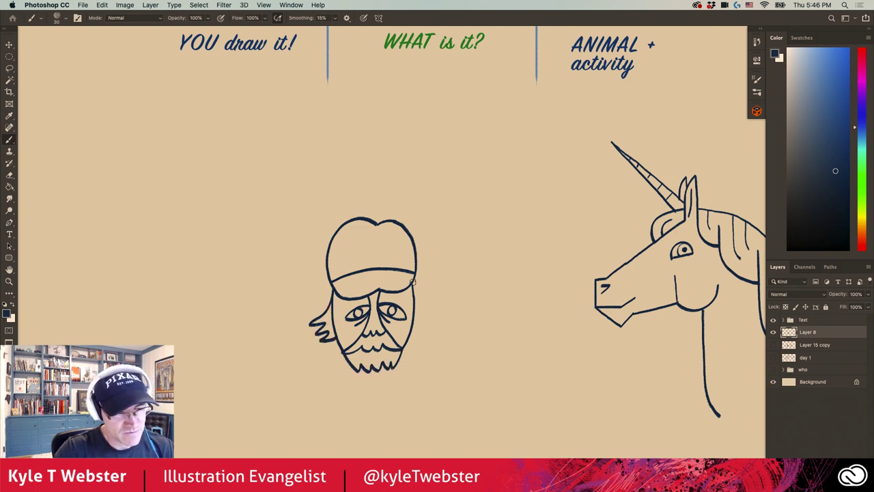
mouse_move(412, 282)
mouse_down()
mouse_move(435, 318)
mouse_move(431, 338)
mouse_move(414, 329)
mouse_up()
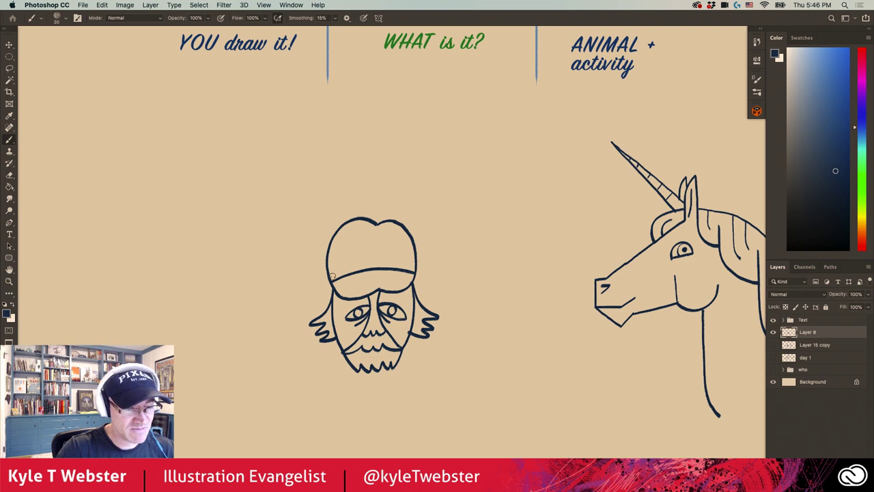
mouse_move(332, 277)
mouse_down()
mouse_move(314, 302)
mouse_move(332, 305)
mouse_up()
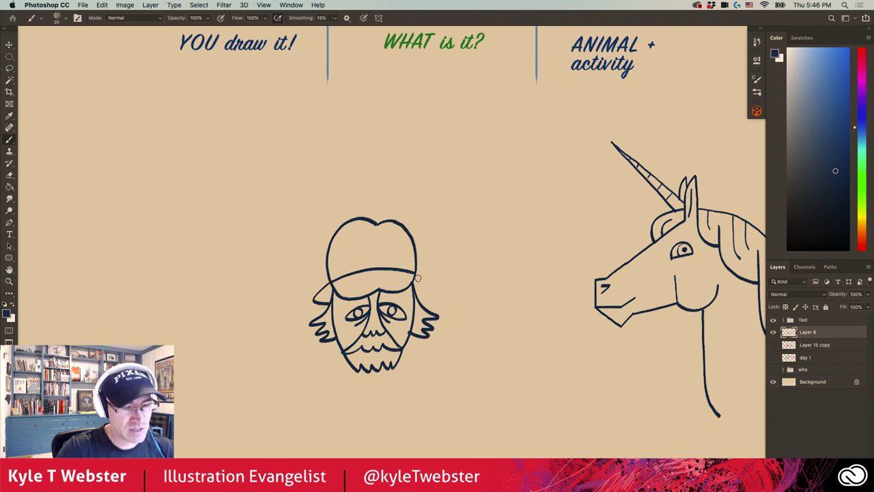
drag(414, 273, 418, 299)
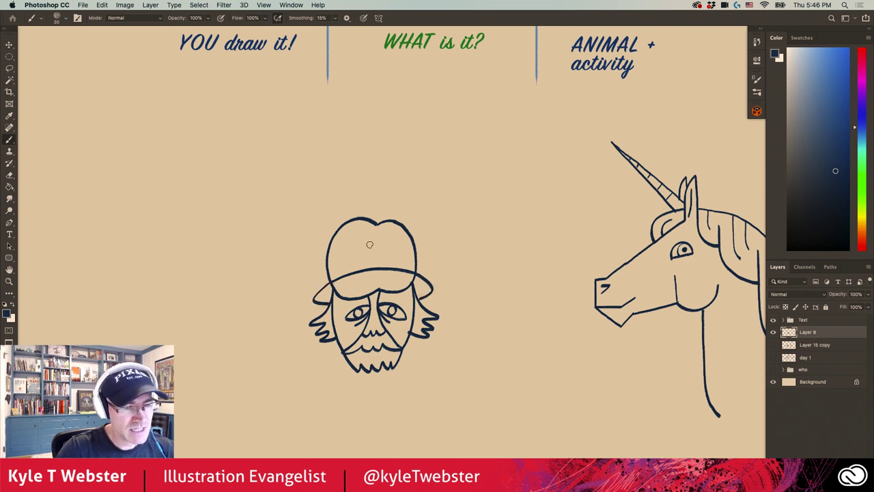
mouse_move(374, 232)
mouse_down()
mouse_move(373, 260)
mouse_move(367, 250)
mouse_up()
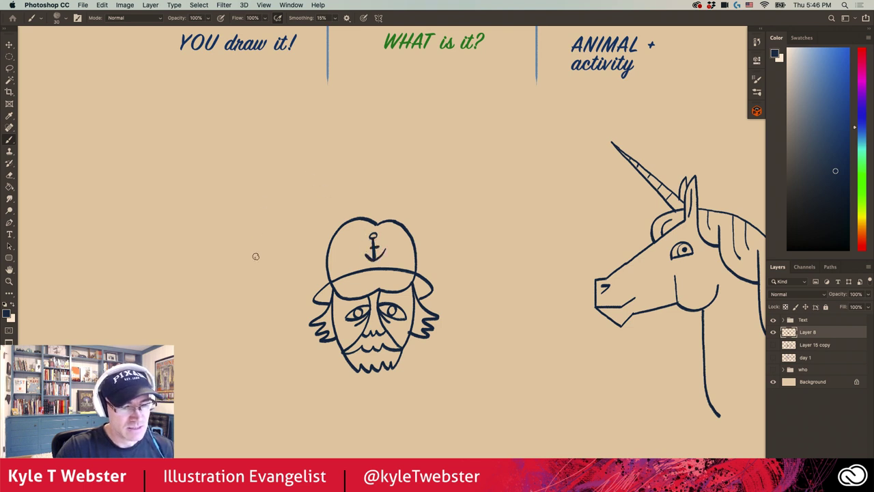
Draw the neck, collar, a shirt button and shoulder lines extending left and right
drag(340, 347, 314, 391)
mouse_move(407, 343)
mouse_down()
mouse_move(431, 392)
mouse_move(355, 396)
mouse_move(361, 420)
mouse_up()
drag(369, 403, 374, 402)
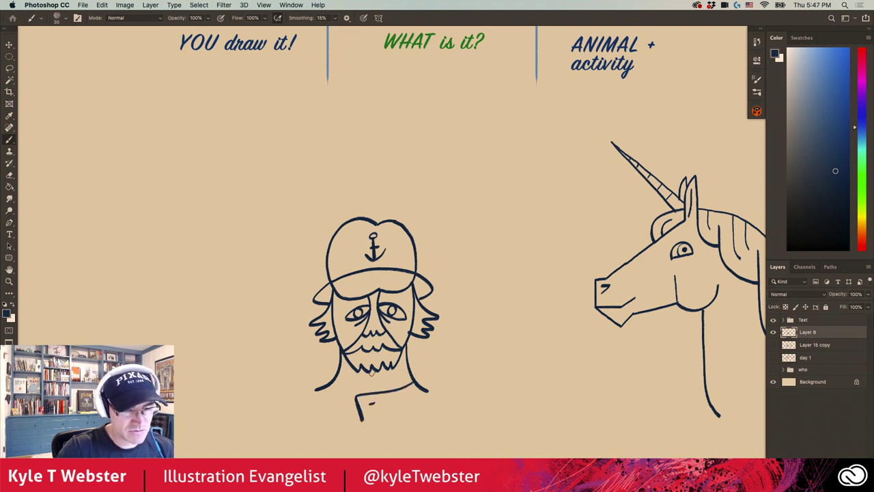
drag(372, 374, 373, 394)
click(362, 381)
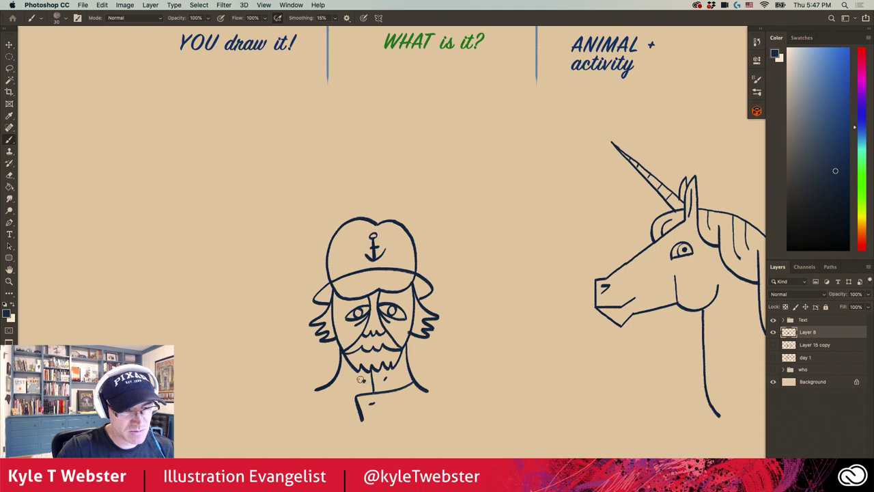
drag(315, 390, 326, 412)
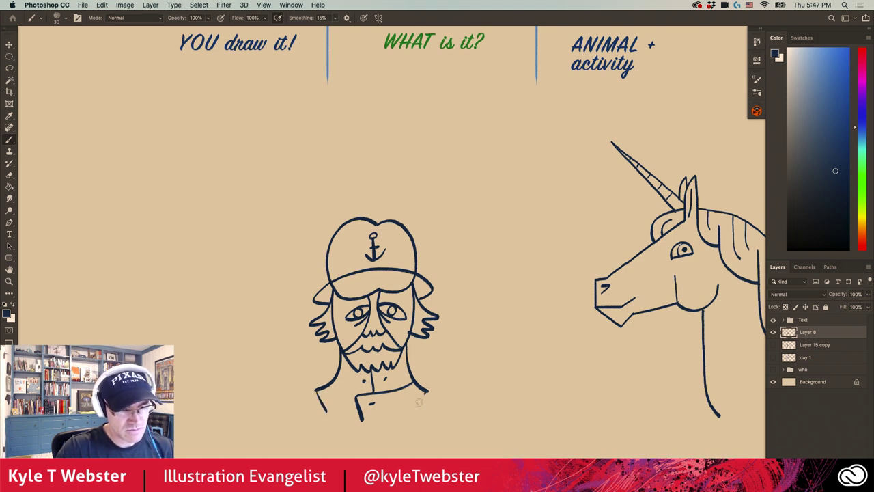
drag(425, 394, 418, 406)
drag(320, 386, 305, 393)
drag(422, 388, 436, 394)
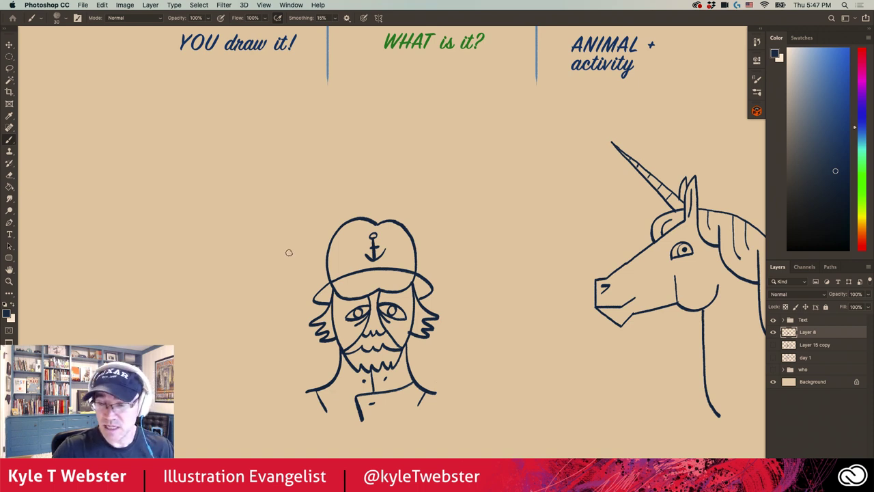
Marquee-select the sailor and move him up and right next to the unicorn
key(m)
drag(244, 185, 471, 424)
click(493, 447)
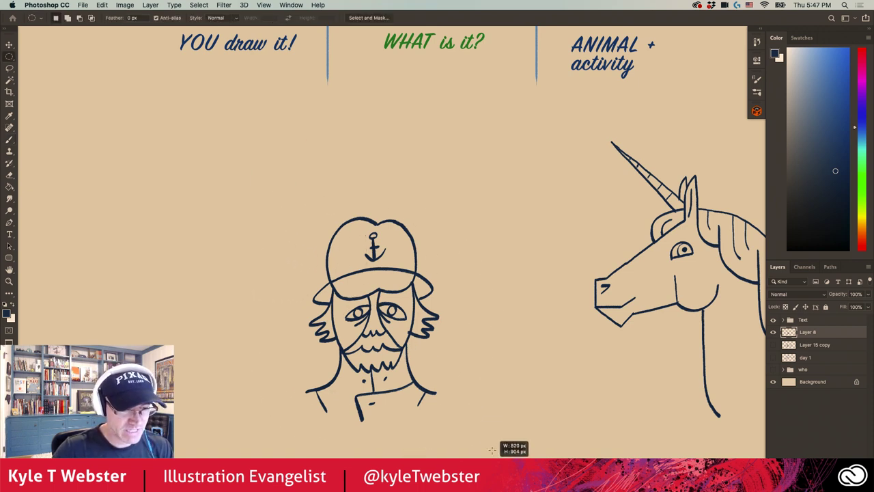
key(v)
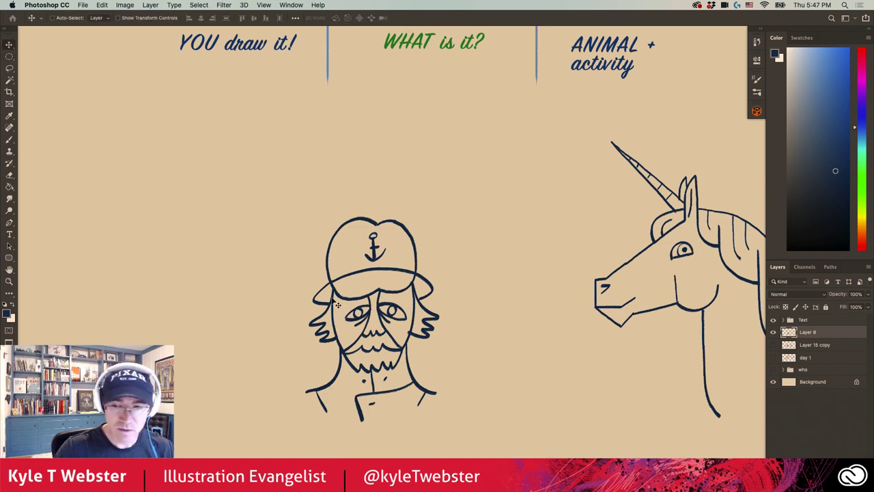
key(super+z)
mouse_move(335, 305)
mouse_down()
mouse_move(460, 271)
mouse_move(462, 247)
mouse_up()
key(super+d)
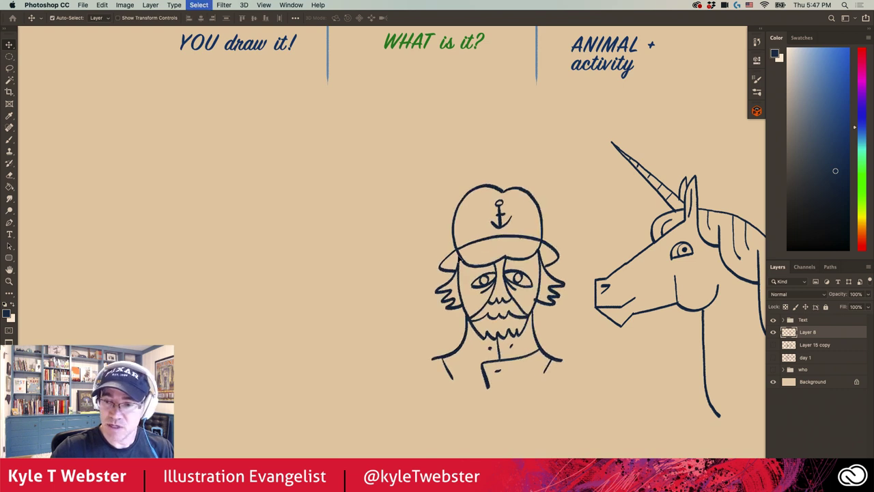
key(b)
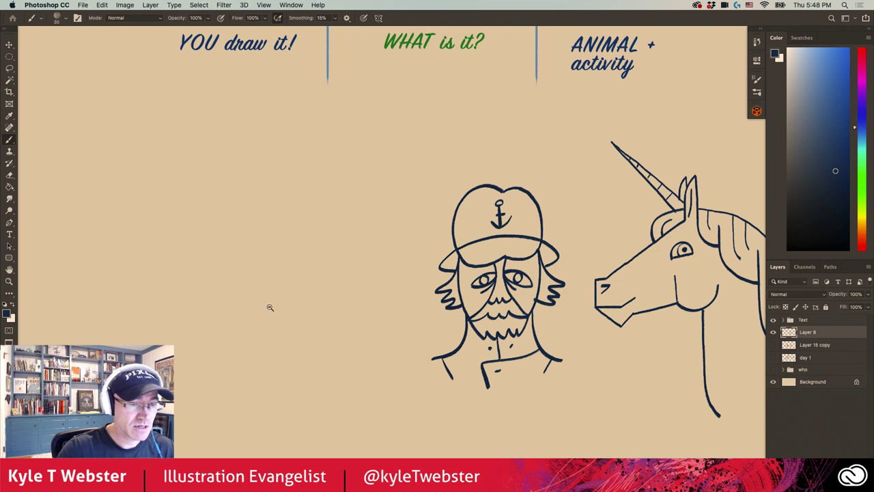
Lasso the sailor, scale him to about 88%, and reposition him beside the unicorn
key(super+minus)
key(super+minus)
drag(258, 320, 266, 334)
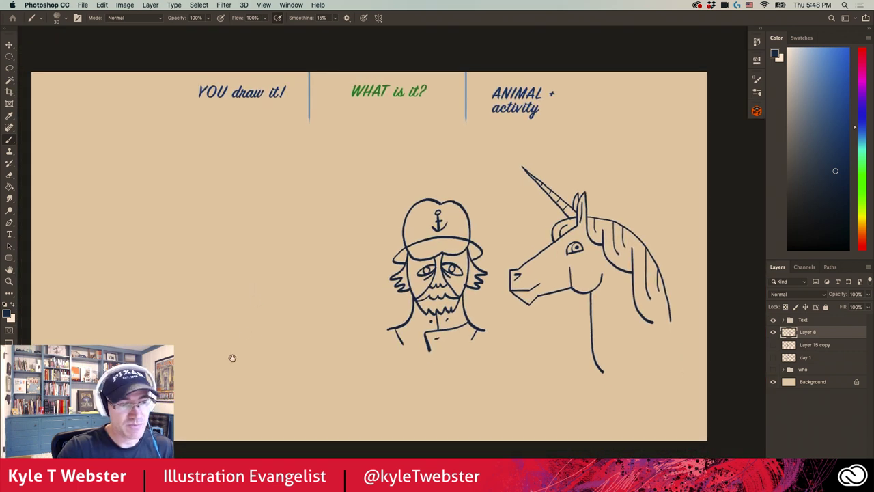
drag(230, 358, 255, 357)
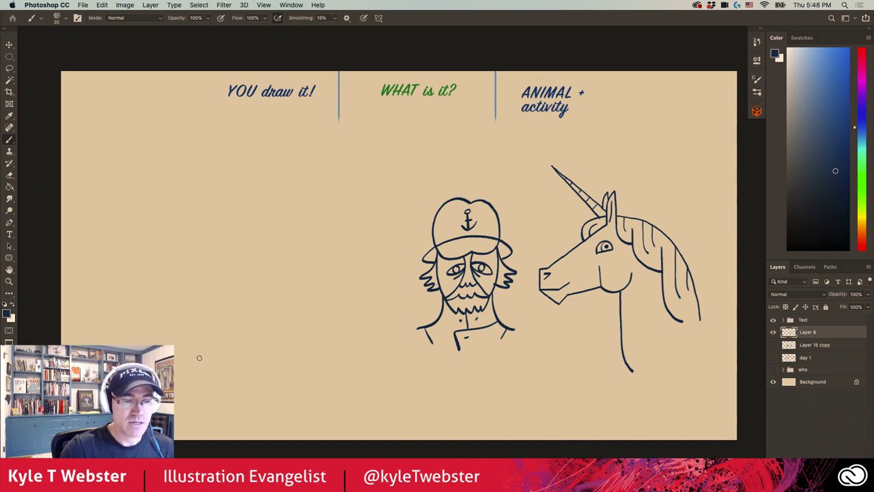
key(l)
mouse_move(427, 182)
mouse_down()
mouse_move(404, 198)
mouse_move(513, 365)
mouse_move(506, 187)
mouse_move(429, 179)
mouse_up()
key(super+t)
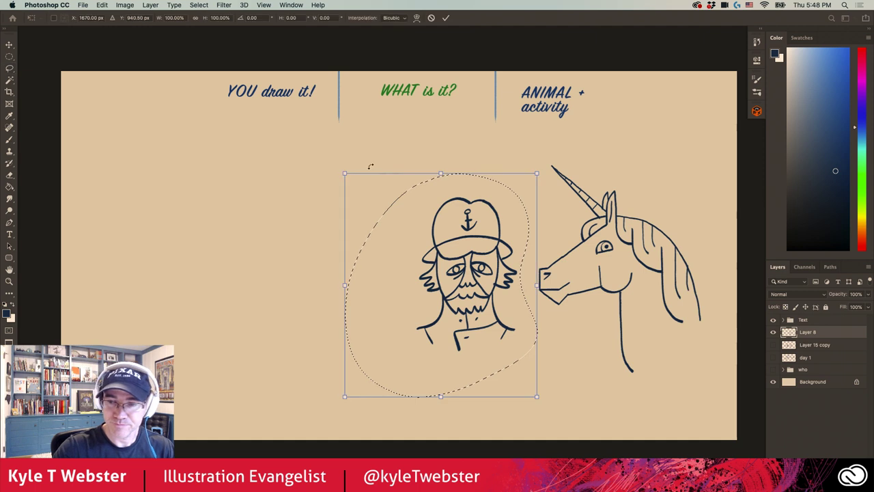
drag(344, 174, 371, 198)
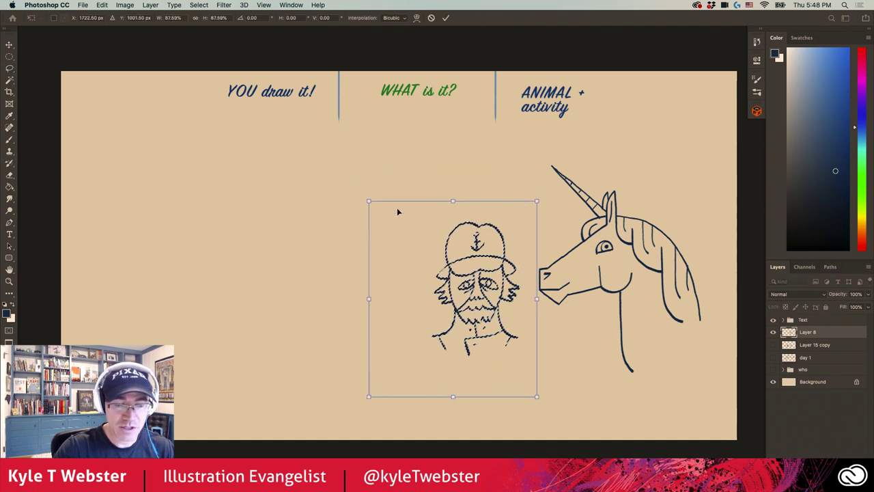
mouse_move(463, 243)
mouse_down()
mouse_move(451, 232)
mouse_move(445, 239)
mouse_up()
key(Return)
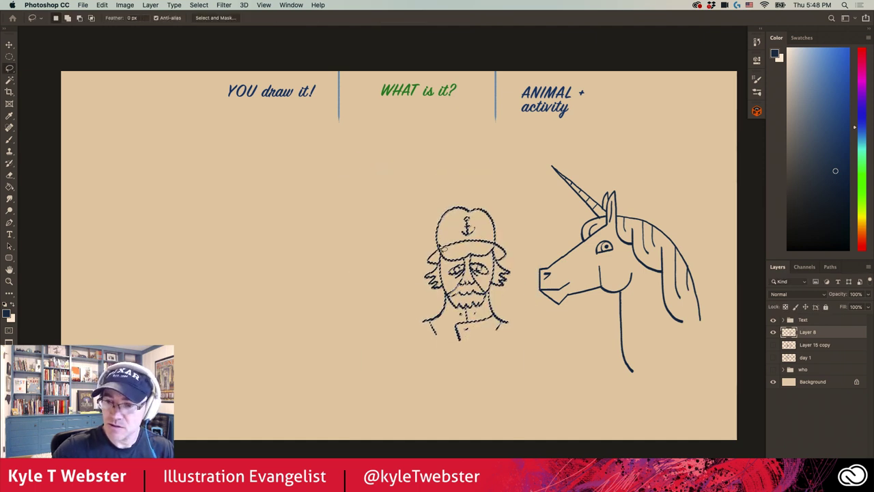
key(b)
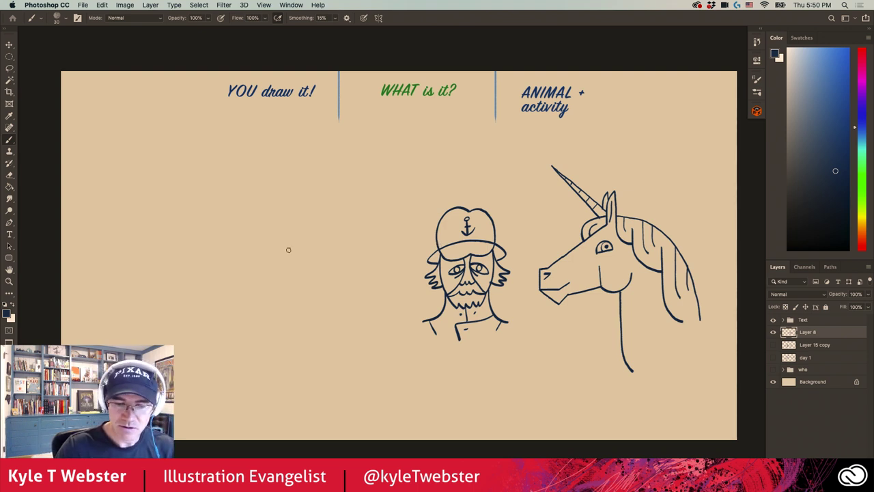
On a new layer in light blue, rough out the snake's body and head left of the sailor
key(super+alt+shift+n)
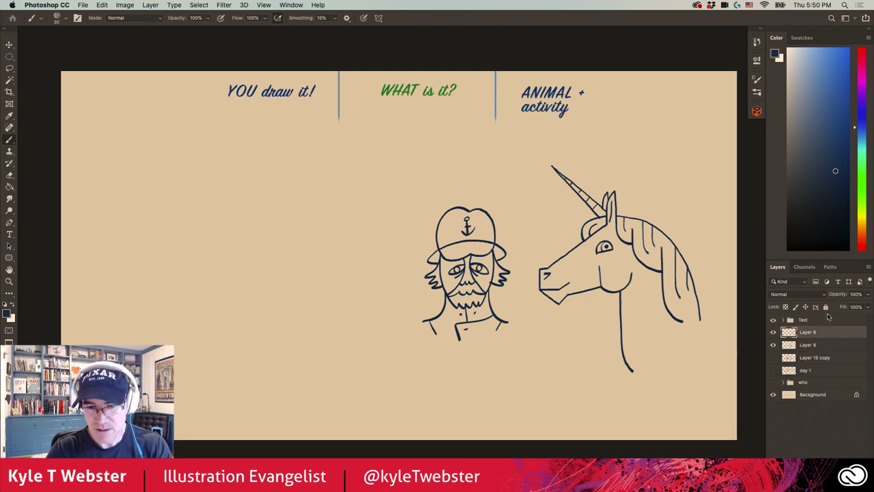
click(809, 68)
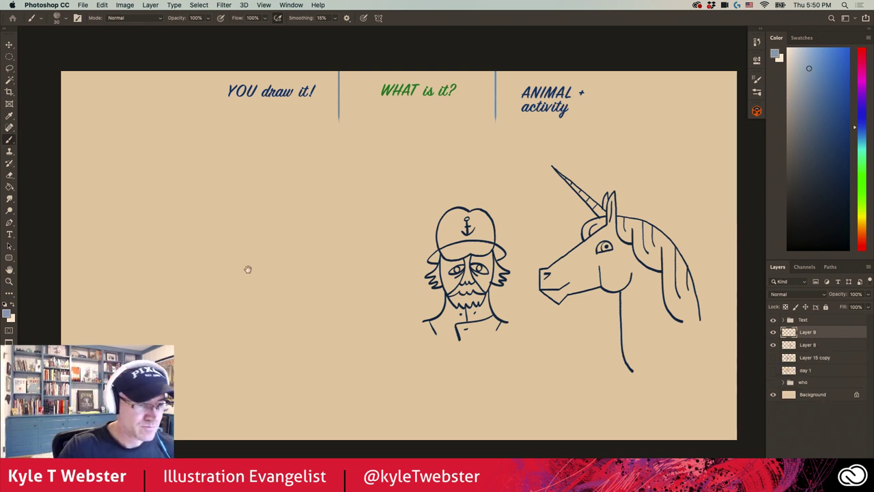
drag(344, 322, 339, 178)
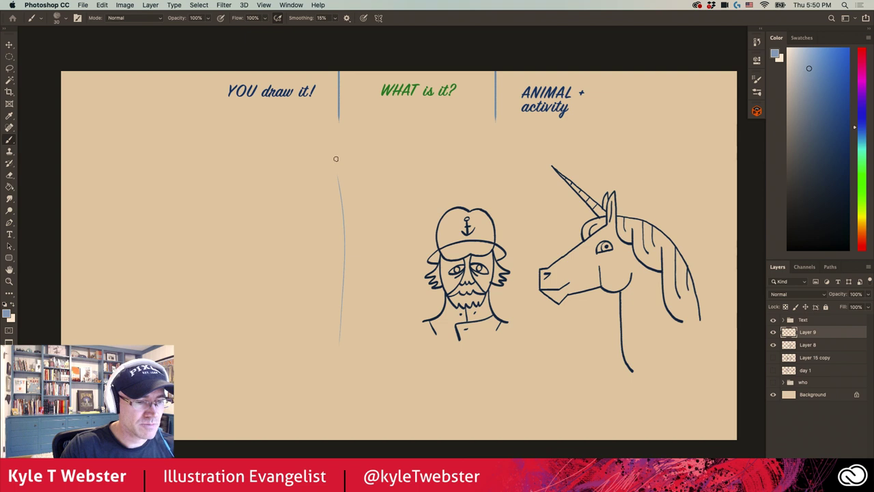
drag(324, 148, 264, 138)
mouse_move(244, 161)
mouse_down()
mouse_move(279, 232)
mouse_move(265, 366)
mouse_up()
drag(355, 291, 306, 393)
mouse_move(335, 259)
mouse_down()
mouse_move(294, 358)
mouse_move(396, 383)
mouse_move(262, 390)
mouse_move(345, 389)
mouse_up()
drag(227, 366, 292, 272)
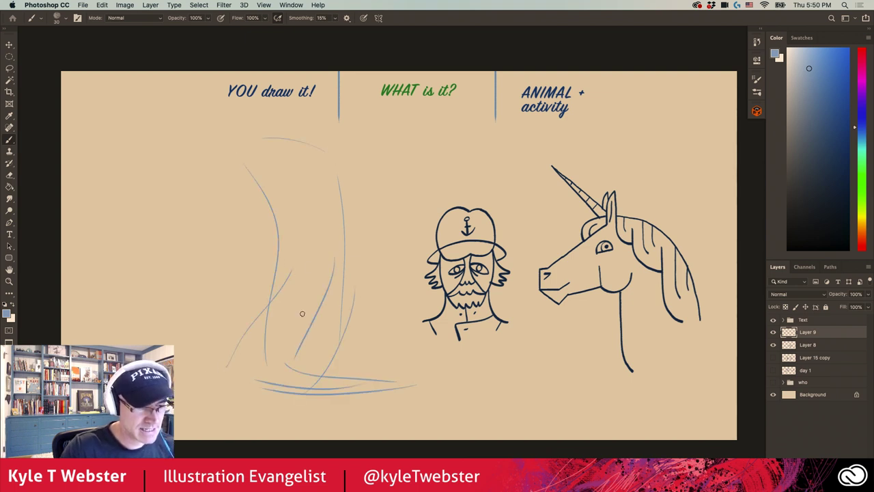
mouse_move(304, 313)
mouse_down()
mouse_move(340, 182)
mouse_move(259, 147)
mouse_up()
drag(256, 186, 267, 202)
drag(265, 148, 226, 179)
mouse_move(235, 193)
mouse_down()
mouse_move(279, 177)
mouse_move(263, 184)
mouse_move(277, 176)
mouse_move(295, 270)
mouse_up()
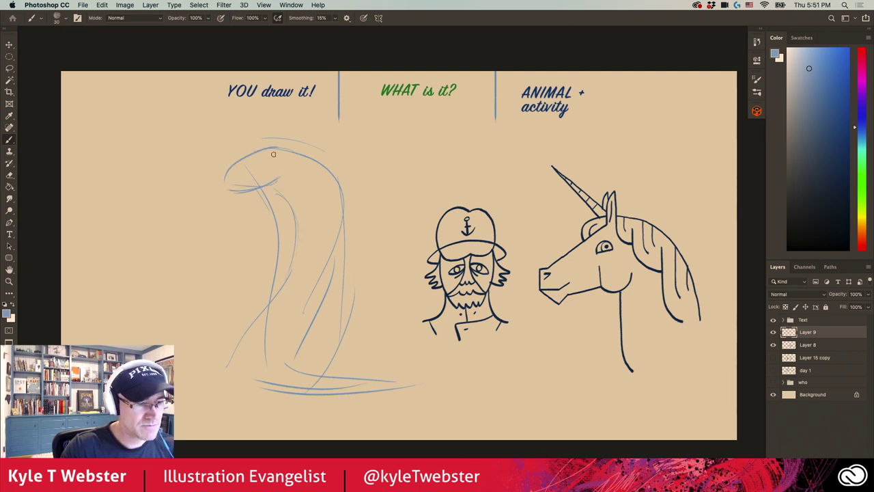
mouse_move(263, 161)
mouse_down()
mouse_move(238, 126)
mouse_move(245, 159)
mouse_move(229, 128)
mouse_move(212, 150)
mouse_move(254, 179)
mouse_move(273, 162)
mouse_move(262, 163)
mouse_move(264, 172)
mouse_move(251, 156)
mouse_move(249, 169)
mouse_move(262, 168)
mouse_move(241, 169)
mouse_move(251, 162)
mouse_move(251, 177)
mouse_move(272, 151)
mouse_move(248, 129)
mouse_move(233, 155)
mouse_move(216, 154)
mouse_move(227, 133)
mouse_move(243, 148)
mouse_move(262, 151)
mouse_move(232, 136)
mouse_move(276, 146)
mouse_move(254, 153)
mouse_up()
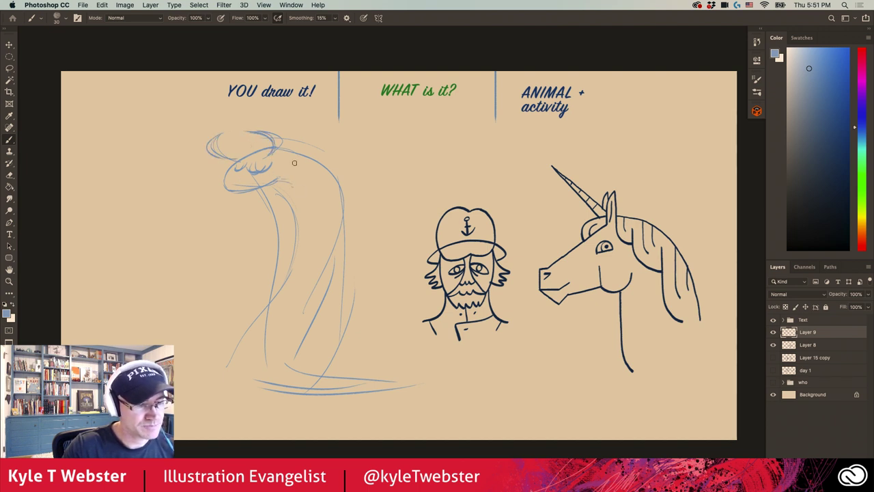
Sketch the saxophone below the head and bands across the snake's body
mouse_move(242, 197)
mouse_down()
mouse_move(223, 213)
mouse_move(210, 209)
mouse_move(227, 219)
mouse_move(252, 290)
mouse_up()
mouse_move(212, 209)
mouse_down()
mouse_move(234, 278)
mouse_move(247, 271)
mouse_move(227, 323)
mouse_move(259, 295)
mouse_up()
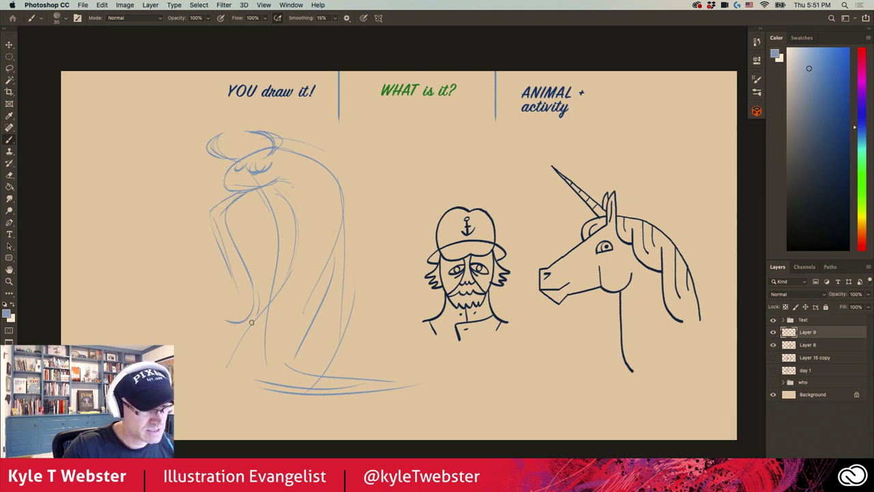
mouse_move(202, 285)
mouse_down()
mouse_move(212, 307)
mouse_move(197, 287)
mouse_move(216, 268)
mouse_move(235, 306)
mouse_move(241, 302)
mouse_up()
mouse_move(232, 257)
mouse_down()
mouse_move(241, 303)
mouse_move(237, 282)
mouse_up()
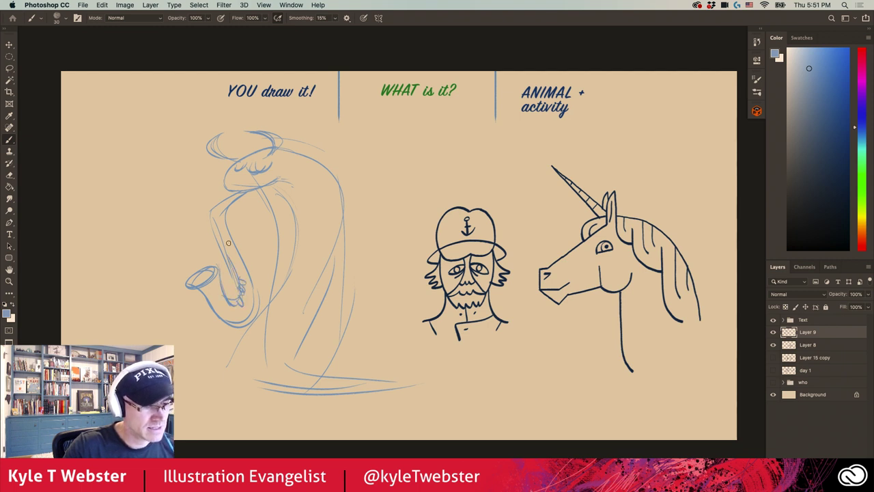
drag(218, 230, 220, 240)
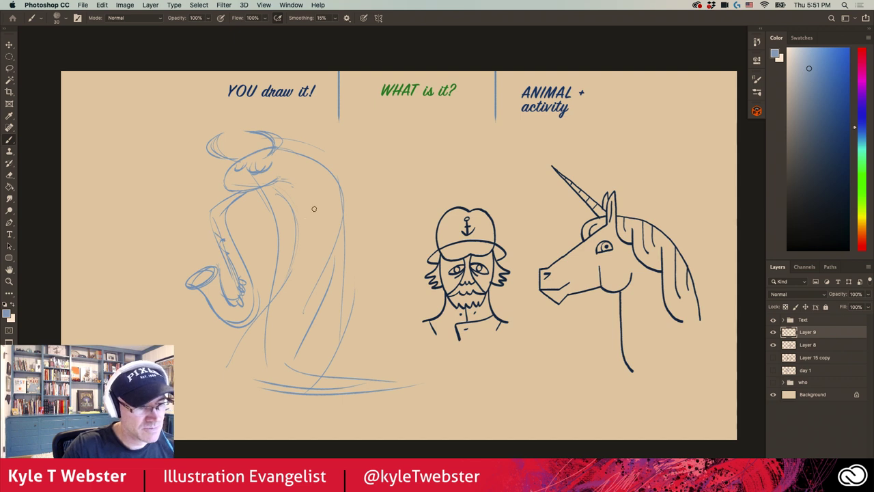
drag(314, 208, 294, 227)
mouse_move(236, 236)
mouse_down()
mouse_move(287, 234)
mouse_move(233, 238)
mouse_up()
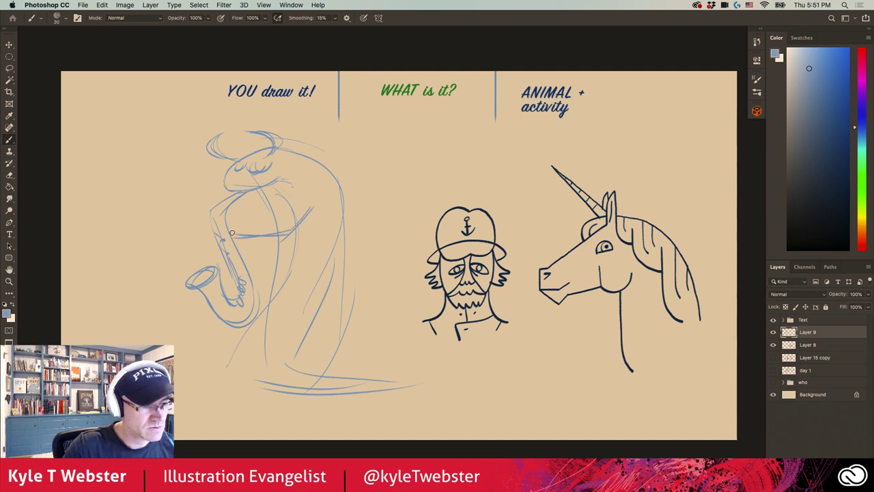
drag(264, 210, 220, 232)
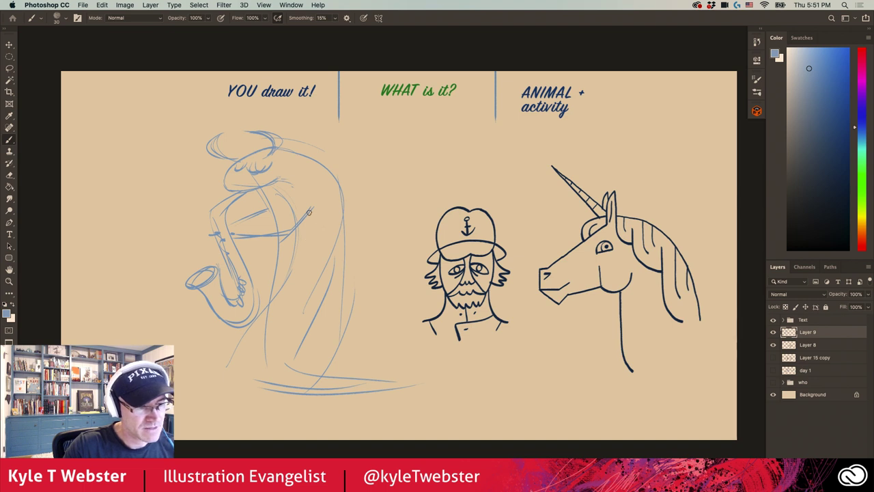
mouse_move(319, 219)
mouse_down()
mouse_move(286, 260)
mouse_move(223, 256)
mouse_up()
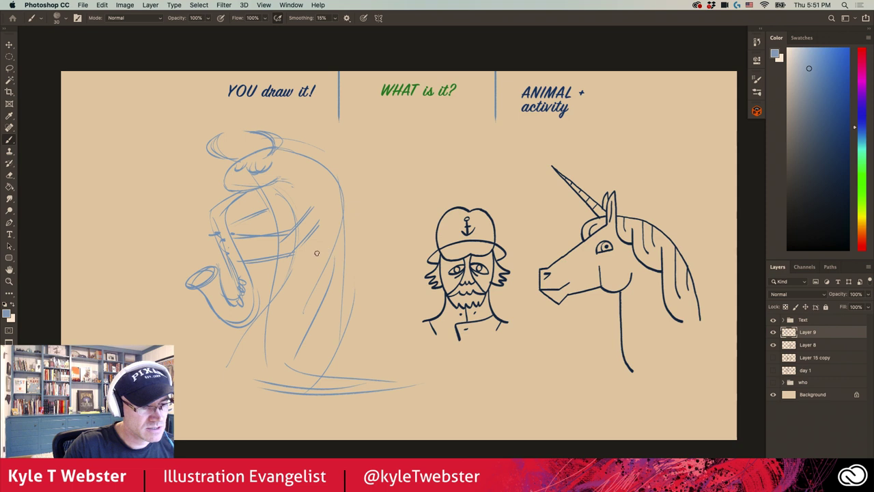
mouse_move(316, 248)
mouse_down()
mouse_move(297, 283)
mouse_move(303, 276)
mouse_move(236, 274)
mouse_move(297, 280)
mouse_move(260, 277)
mouse_move(311, 290)
mouse_move(329, 308)
mouse_move(272, 310)
mouse_move(313, 293)
mouse_move(280, 312)
mouse_move(307, 315)
mouse_move(283, 330)
mouse_move(297, 326)
mouse_move(279, 325)
mouse_move(293, 340)
mouse_move(251, 336)
mouse_move(317, 352)
mouse_move(264, 367)
mouse_move(301, 347)
mouse_move(268, 364)
mouse_move(319, 367)
mouse_move(300, 391)
mouse_up()
Sketch zigzag scales along the tail and extend it to a tip at the right
mouse_move(347, 353)
mouse_down()
mouse_move(320, 379)
mouse_move(333, 394)
mouse_up()
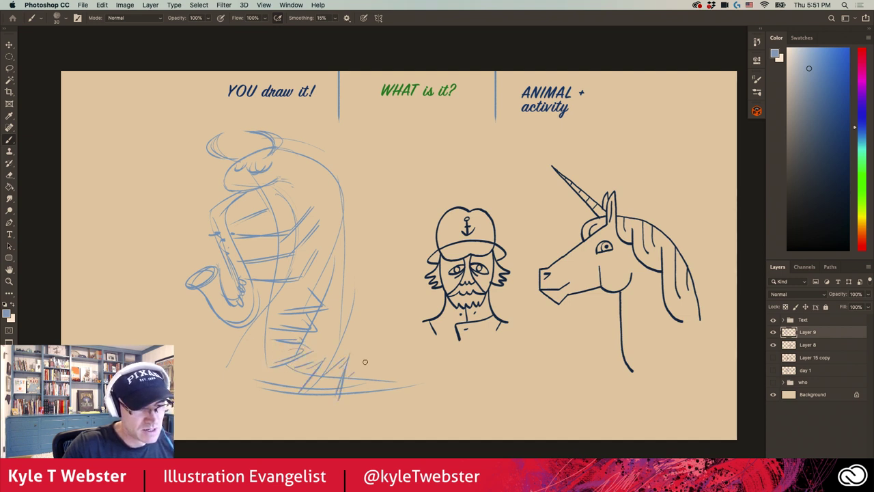
mouse_move(374, 352)
mouse_down()
mouse_move(371, 373)
mouse_move(377, 359)
mouse_move(382, 376)
mouse_move(397, 372)
mouse_move(395, 397)
mouse_up()
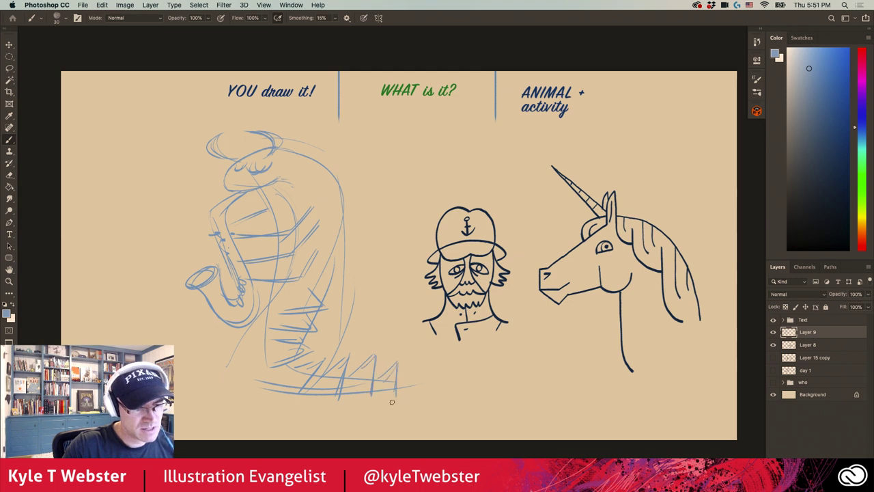
drag(419, 366, 418, 393)
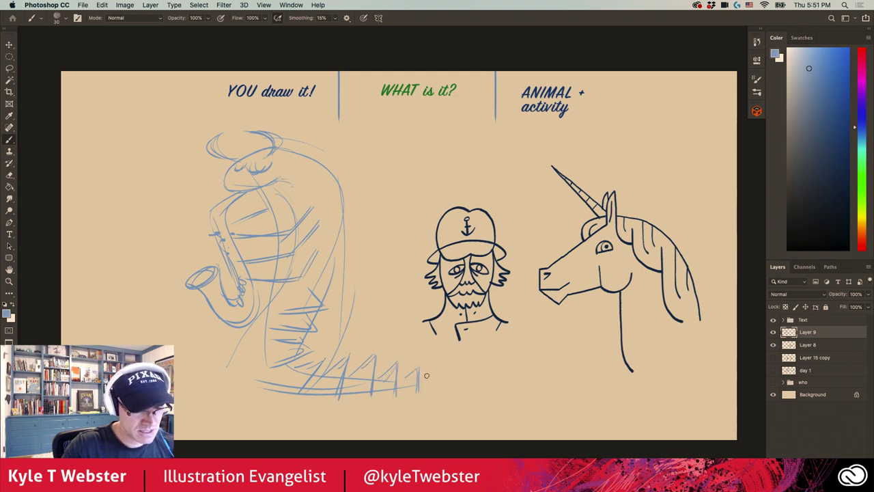
drag(437, 365, 426, 387)
mouse_move(445, 362)
mouse_down()
mouse_move(444, 388)
mouse_move(464, 401)
mouse_up()
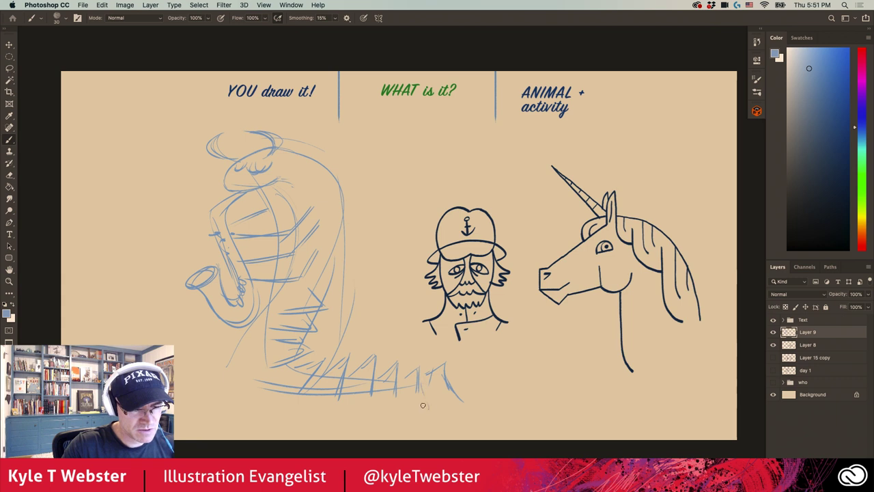
mouse_move(417, 380)
mouse_down()
mouse_move(427, 410)
mouse_move(396, 410)
mouse_up()
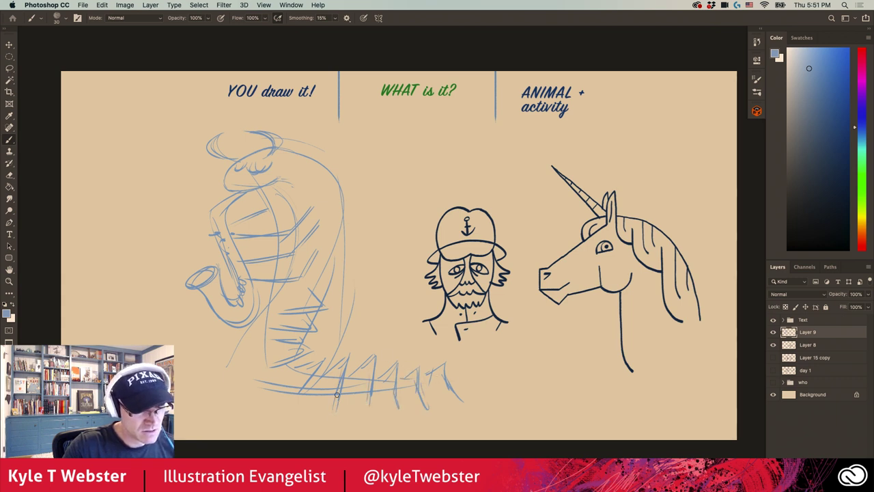
drag(323, 362, 334, 409)
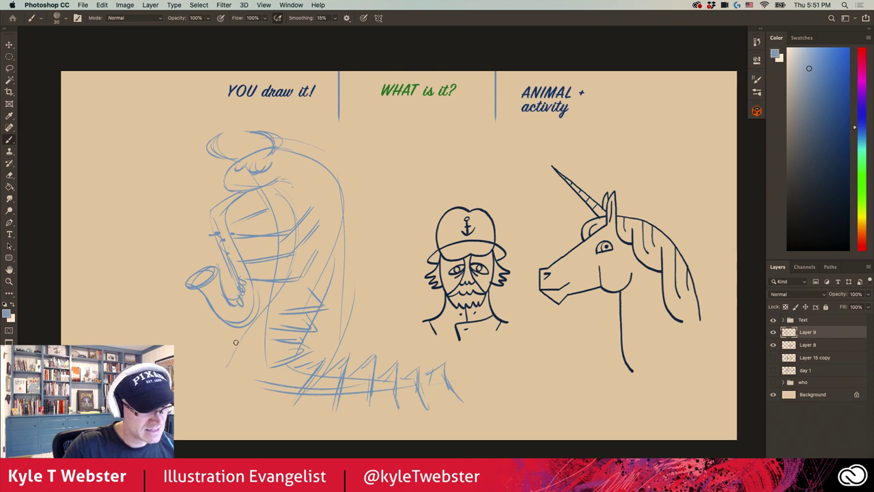
Strengthen the body, face and tail strokes, then shift the sketch further left
mouse_move(276, 384)
mouse_down()
mouse_move(241, 365)
mouse_move(247, 329)
mouse_up()
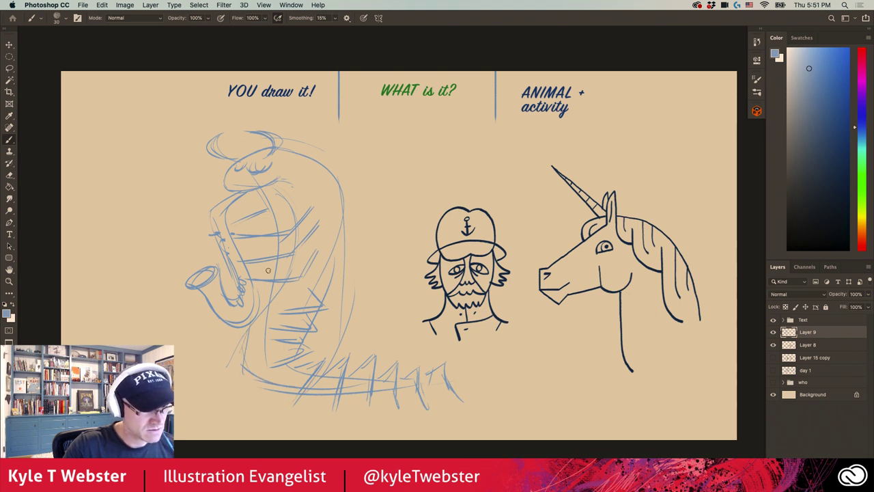
mouse_move(336, 249)
mouse_down()
mouse_move(280, 154)
mouse_move(344, 268)
mouse_up()
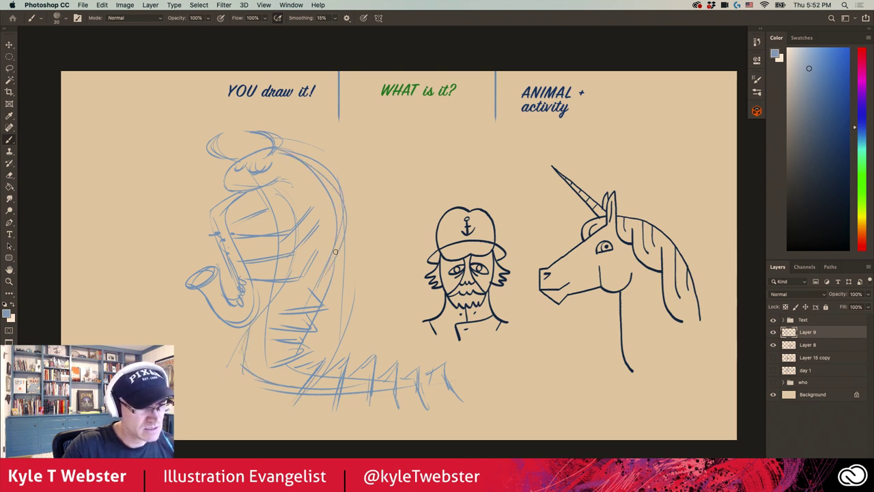
drag(281, 185, 293, 228)
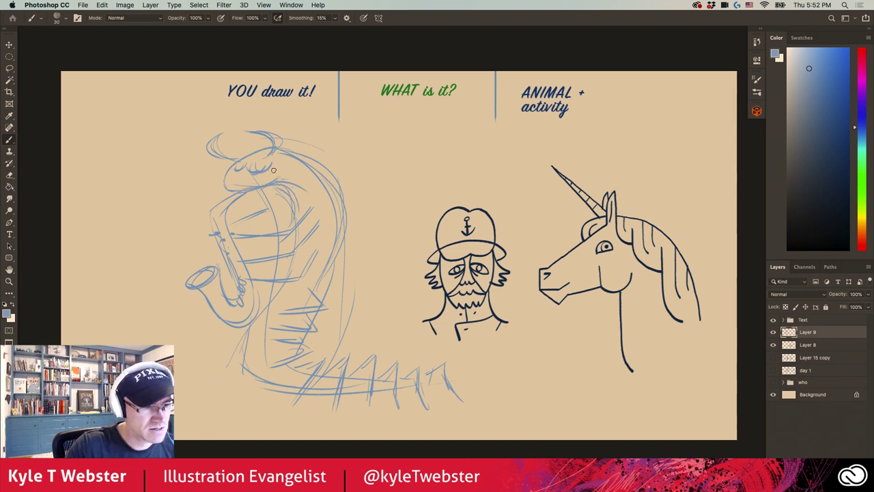
drag(275, 169, 265, 175)
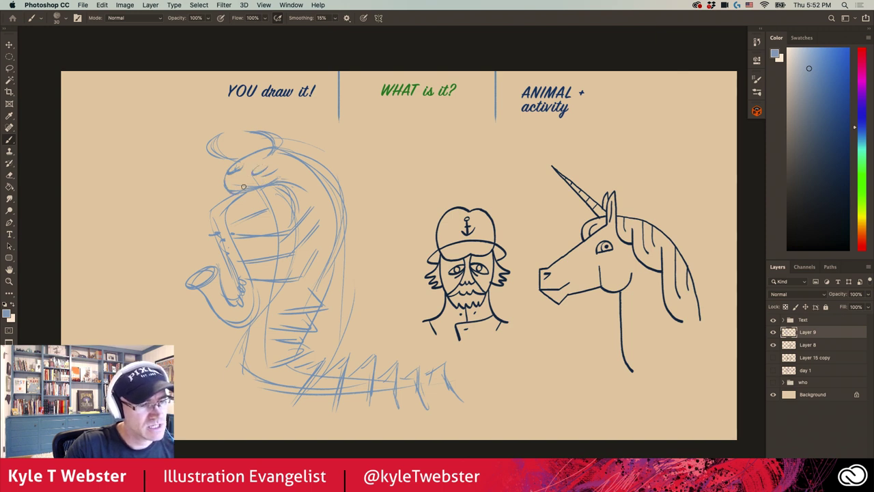
mouse_move(241, 193)
mouse_down()
mouse_move(253, 189)
mouse_move(210, 211)
mouse_move(225, 218)
mouse_move(221, 302)
mouse_move(245, 313)
mouse_move(231, 260)
mouse_move(246, 262)
mouse_move(240, 283)
mouse_move(261, 279)
mouse_up()
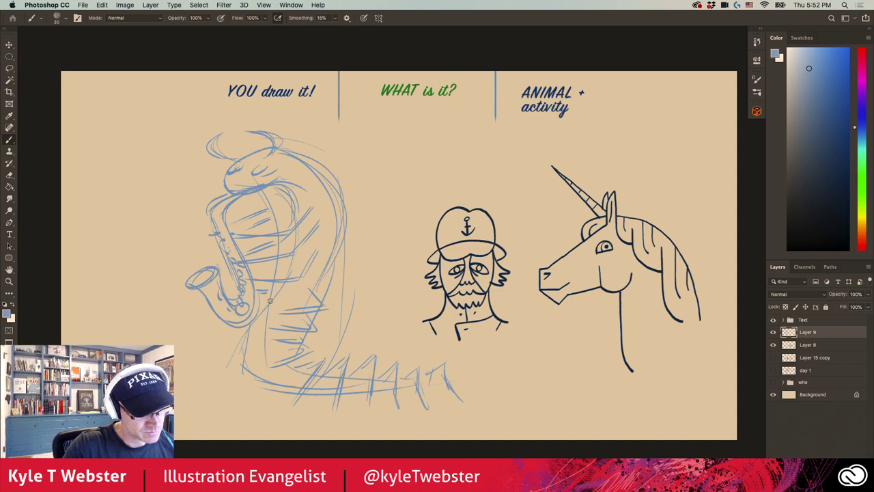
mouse_move(254, 327)
mouse_down()
mouse_move(297, 379)
mouse_move(259, 356)
mouse_up()
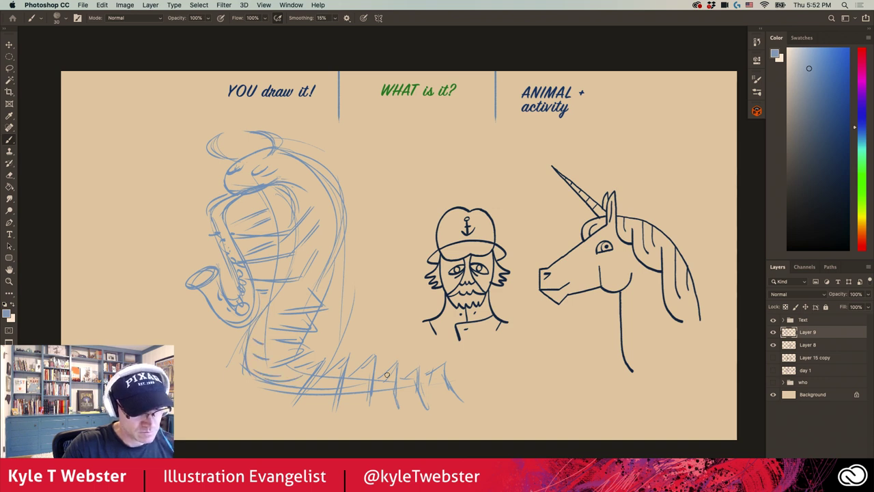
mouse_move(430, 372)
mouse_down()
mouse_move(456, 387)
mouse_move(348, 395)
mouse_move(409, 398)
mouse_up()
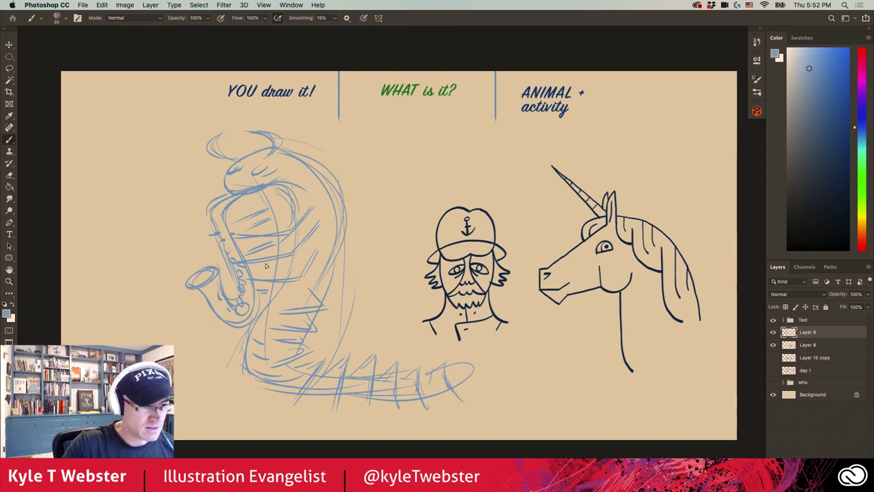
drag(273, 275, 216, 273)
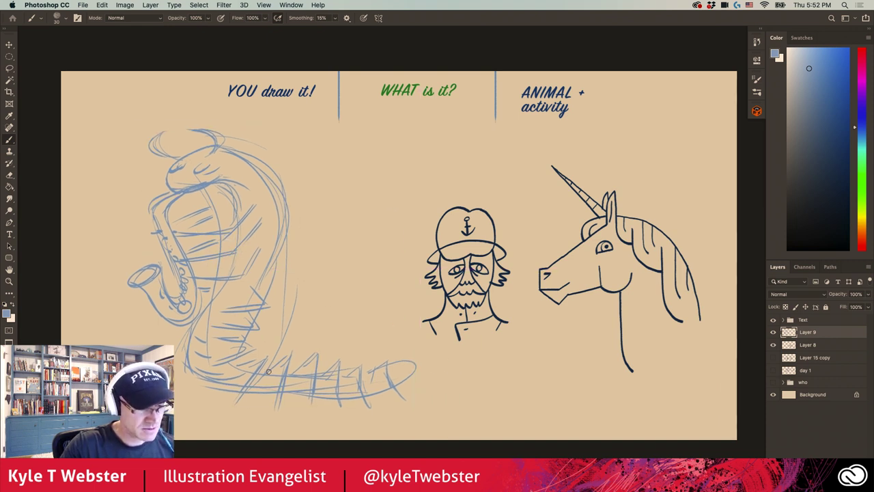
Sketch the tail end curling upward, replacing a discarded stroke
drag(321, 349, 333, 290)
key(super+z)
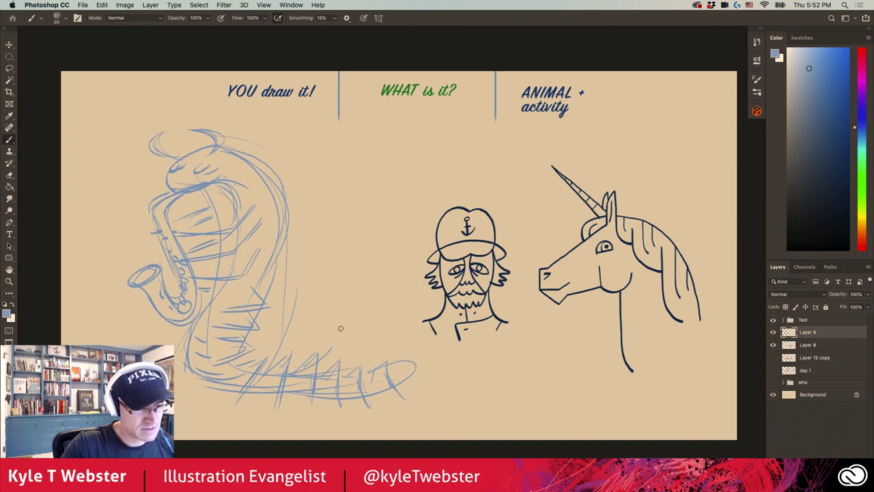
mouse_move(335, 347)
mouse_down()
mouse_move(338, 300)
mouse_move(367, 376)
mouse_up()
mouse_move(350, 308)
mouse_down()
mouse_move(372, 369)
mouse_move(332, 336)
mouse_move(357, 374)
mouse_move(351, 339)
mouse_move(395, 349)
mouse_up()
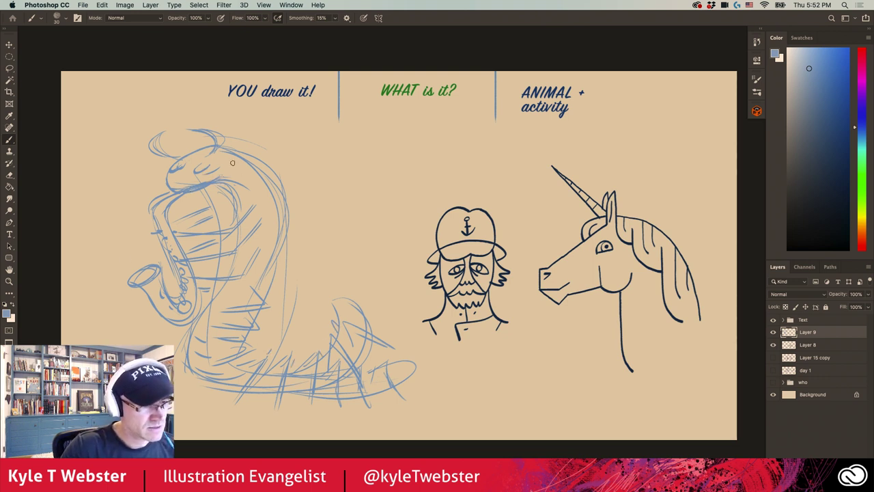
Add strokes for the head's top and left side, the right contour and lower-body zigzags
drag(181, 120, 214, 135)
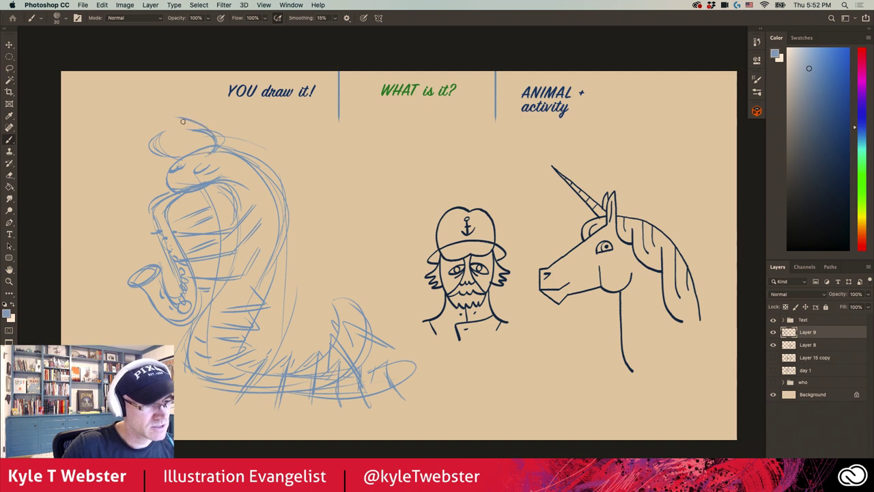
drag(164, 158, 152, 126)
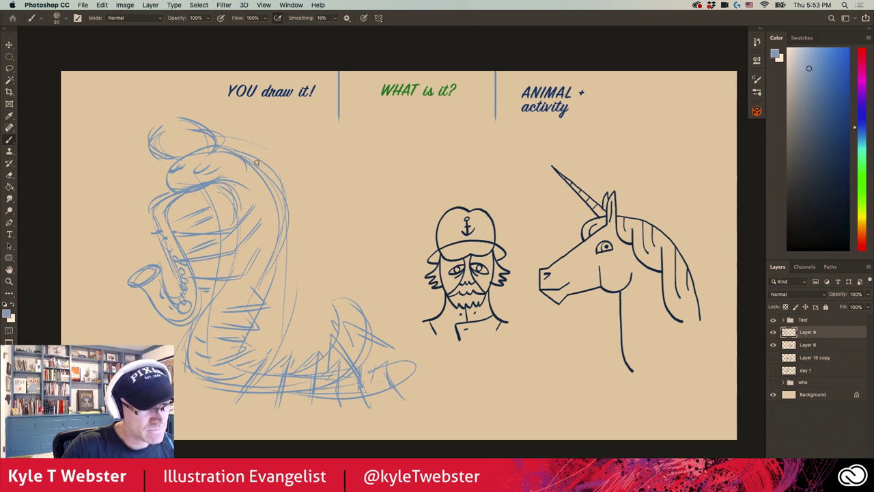
drag(269, 200, 278, 240)
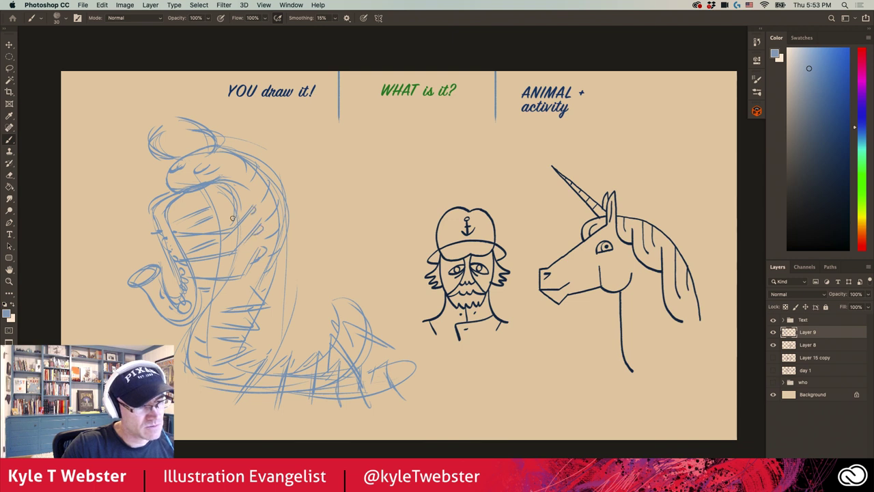
mouse_move(223, 308)
mouse_down()
mouse_move(240, 315)
mouse_move(220, 324)
mouse_up()
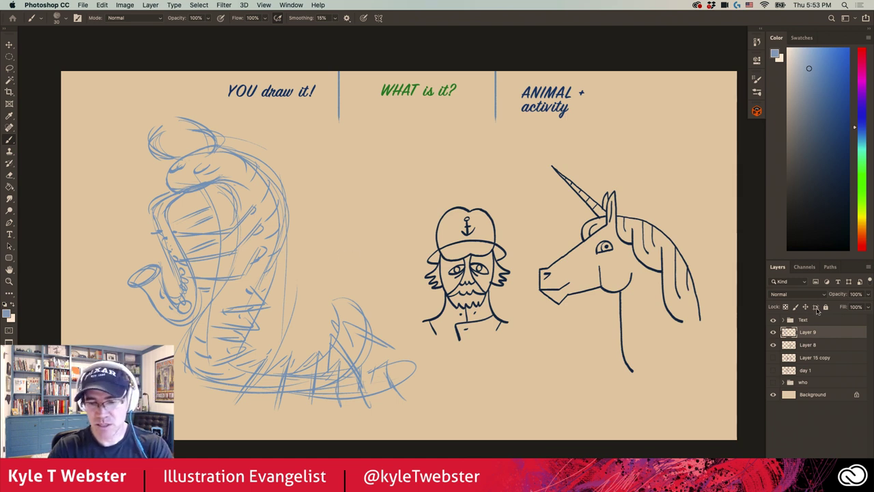
Set Layer 9 to 60% opacity, add a new layer, and sample navy from the sailor's anchor
click(859, 293)
text(60)
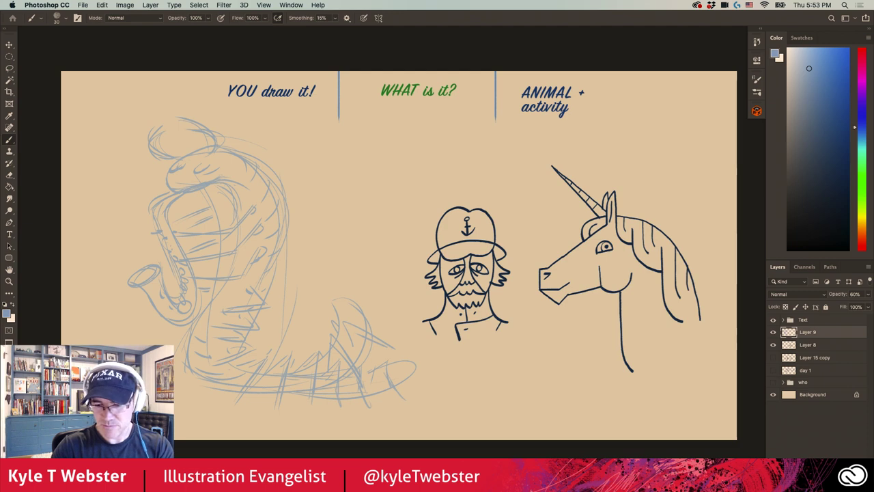
key(super+shift+alt+n)
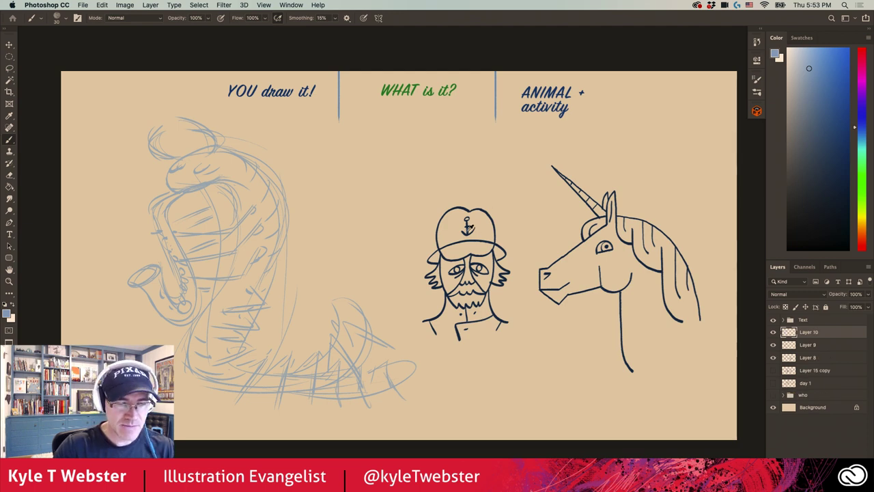
alt+click(462, 225)
key(super+equal)
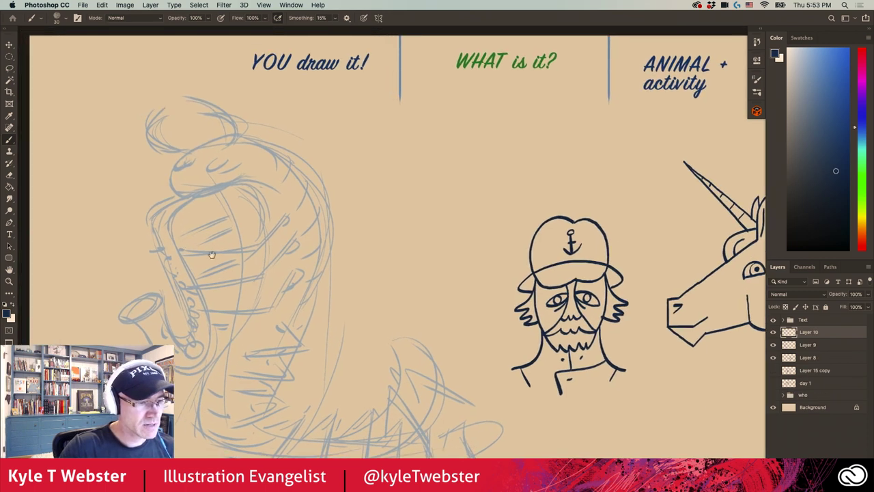
Ink the snake's head curve, eye, eyelid and the arc above the glasses in navy
scroll(259, 171, right, 2)
scroll(260, 171, down, 1)
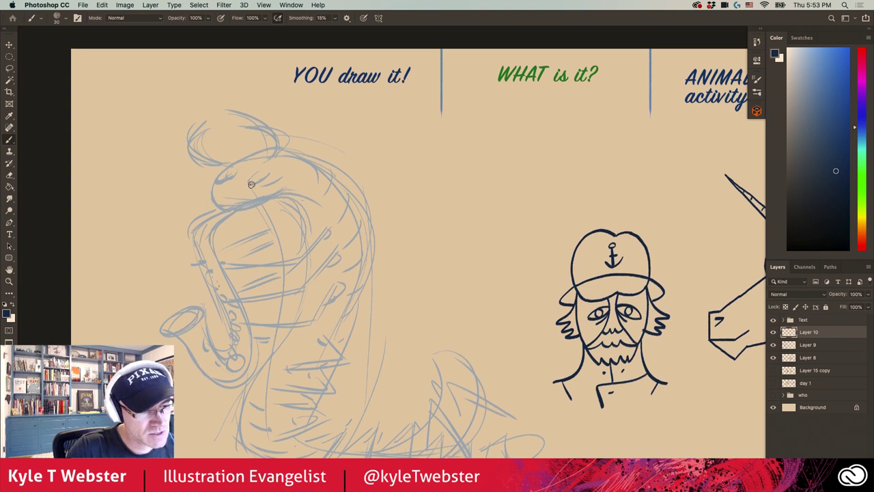
drag(273, 175, 248, 179)
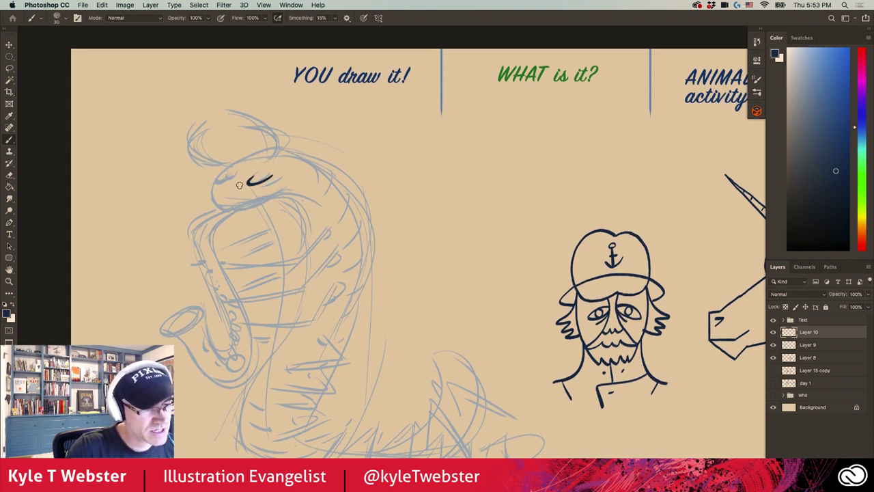
drag(242, 194, 236, 182)
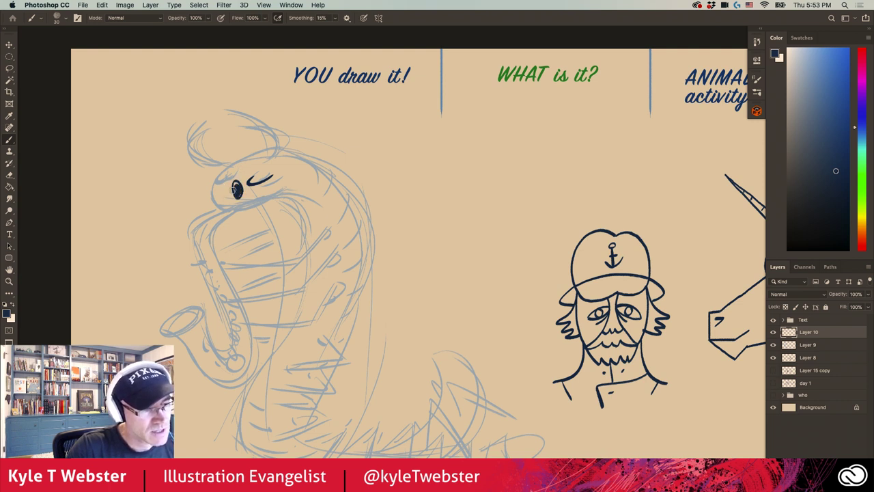
mouse_move(235, 187)
mouse_down()
mouse_move(214, 191)
mouse_move(208, 182)
mouse_move(286, 175)
mouse_up()
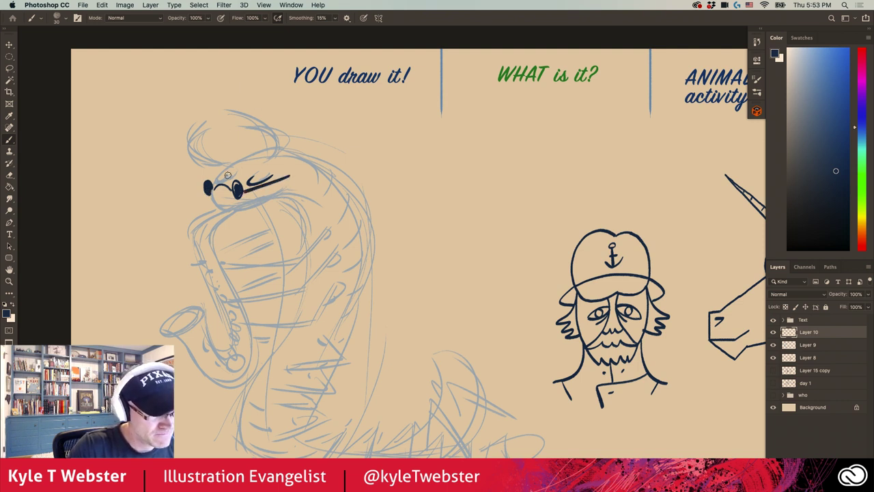
drag(227, 176, 219, 179)
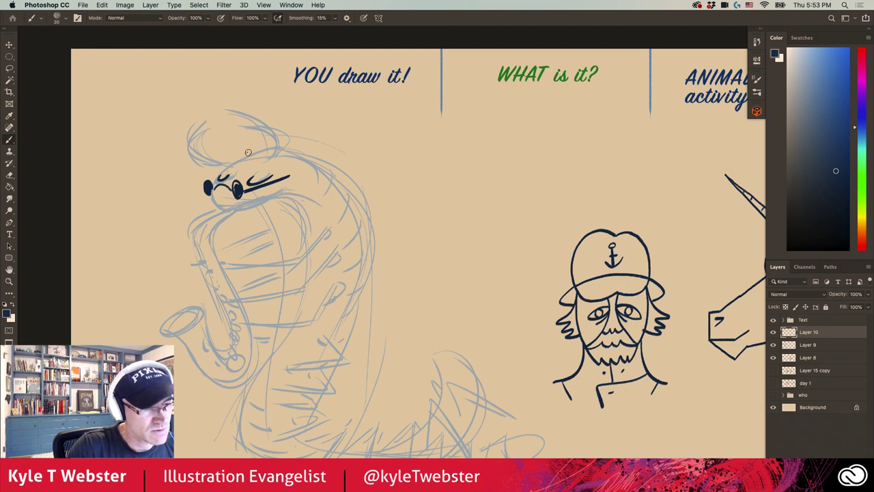
drag(268, 151, 221, 177)
key(super+z)
mouse_move(267, 151)
mouse_down()
mouse_move(217, 176)
mouse_move(211, 185)
mouse_move(224, 209)
mouse_move(286, 196)
mouse_move(303, 181)
mouse_up()
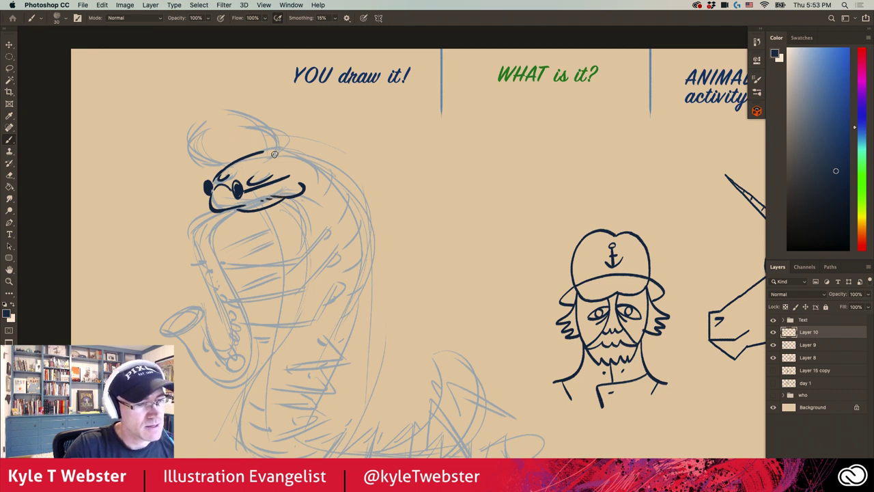
Ink the top of the head, the hat shape and the head's right-side outline
drag(280, 157, 261, 159)
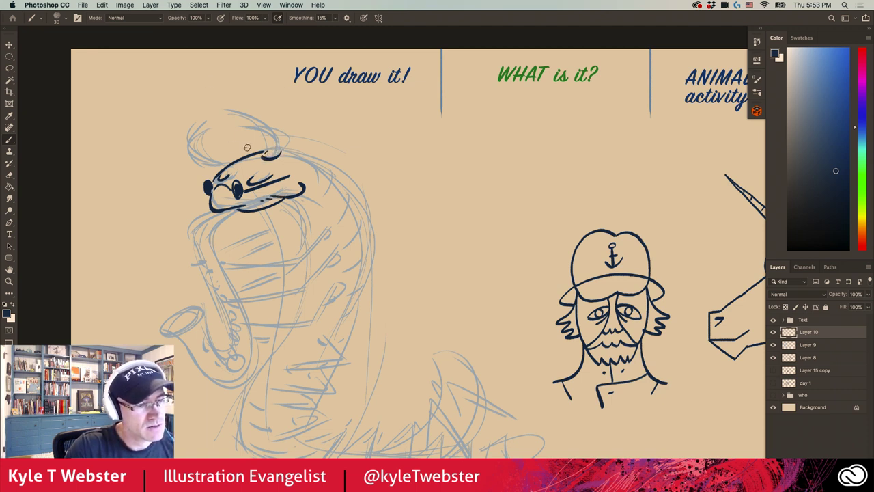
drag(236, 157, 227, 164)
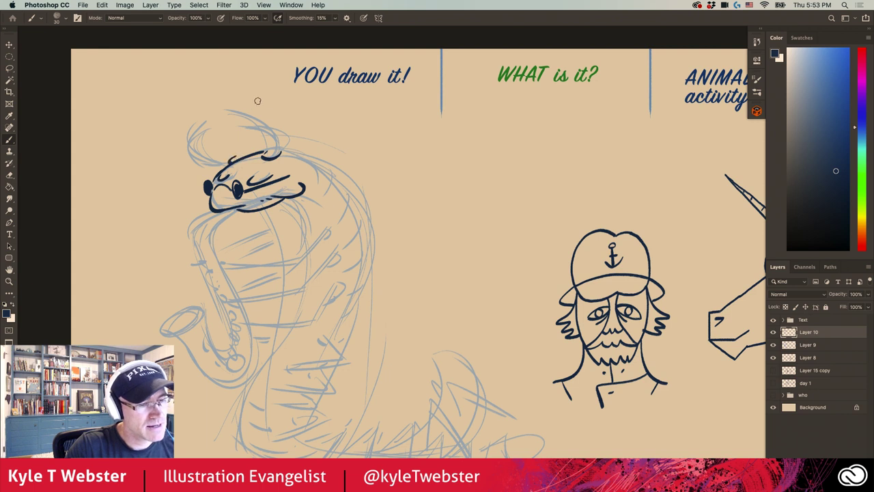
mouse_move(275, 151)
mouse_down()
mouse_move(274, 120)
mouse_move(198, 114)
mouse_move(266, 122)
mouse_move(272, 150)
mouse_move(198, 164)
mouse_move(185, 125)
mouse_move(200, 158)
mouse_up()
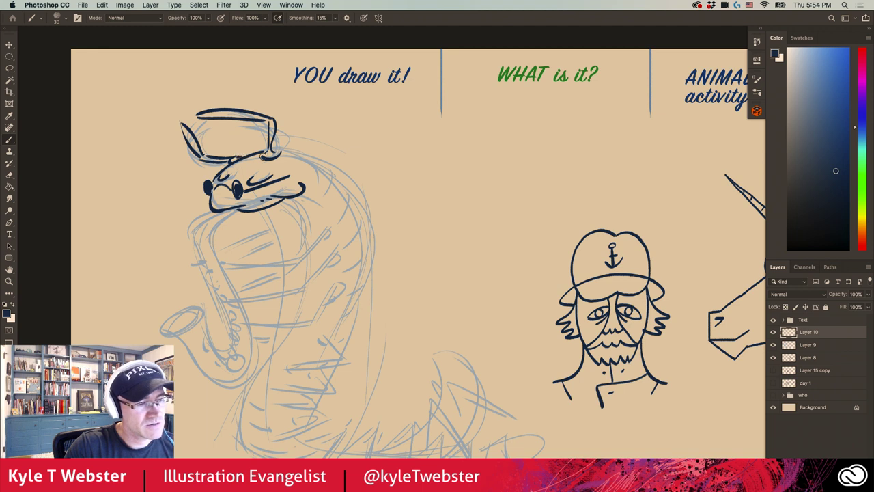
mouse_move(258, 158)
mouse_down()
mouse_move(277, 159)
mouse_move(301, 181)
mouse_move(312, 210)
mouse_move(268, 209)
mouse_move(329, 204)
mouse_up()
key(super+z)
mouse_move(307, 157)
mouse_down()
mouse_move(330, 206)
mouse_move(300, 225)
mouse_up()
Ink the first three coil bands down the snake's body
scroll(328, 198, down, 3)
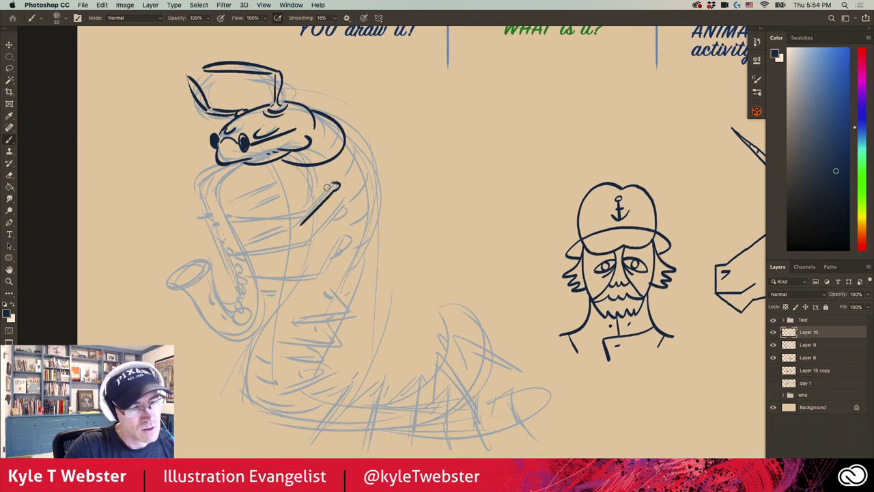
mouse_move(334, 184)
mouse_down()
mouse_move(292, 225)
mouse_move(302, 224)
mouse_move(233, 219)
mouse_up()
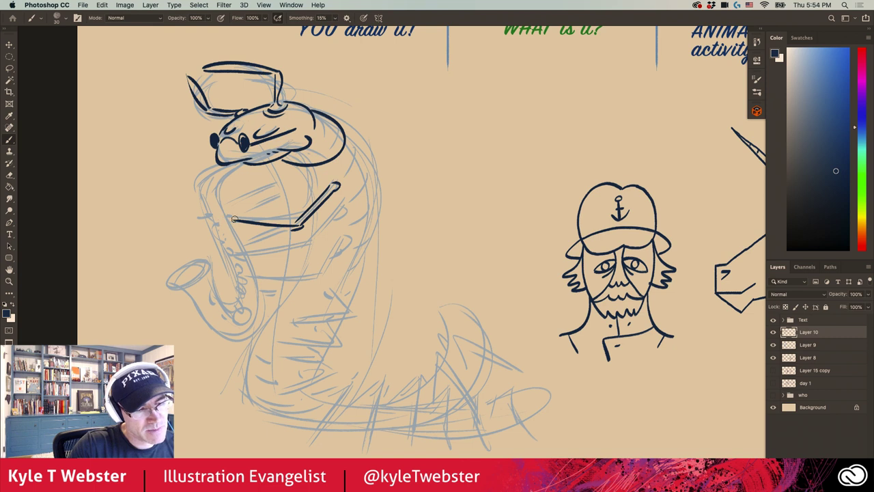
drag(290, 229, 213, 224)
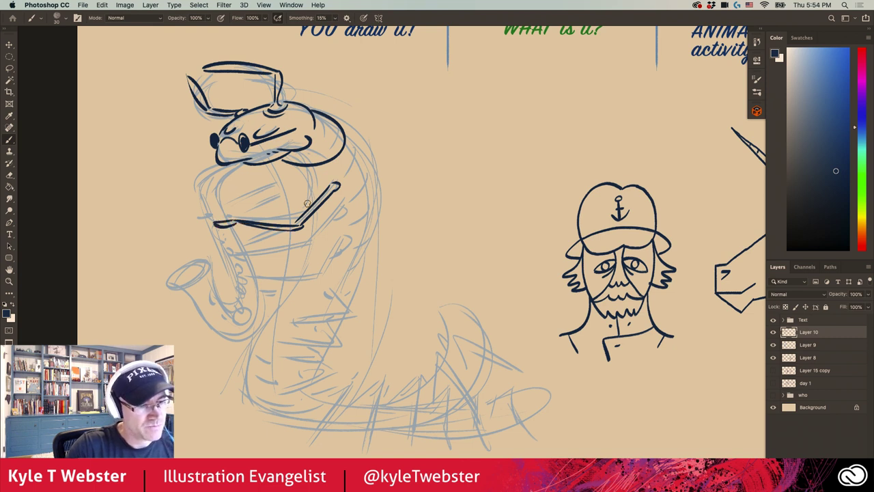
mouse_move(340, 205)
mouse_down()
mouse_move(342, 219)
mouse_move(315, 248)
mouse_move(234, 257)
mouse_up()
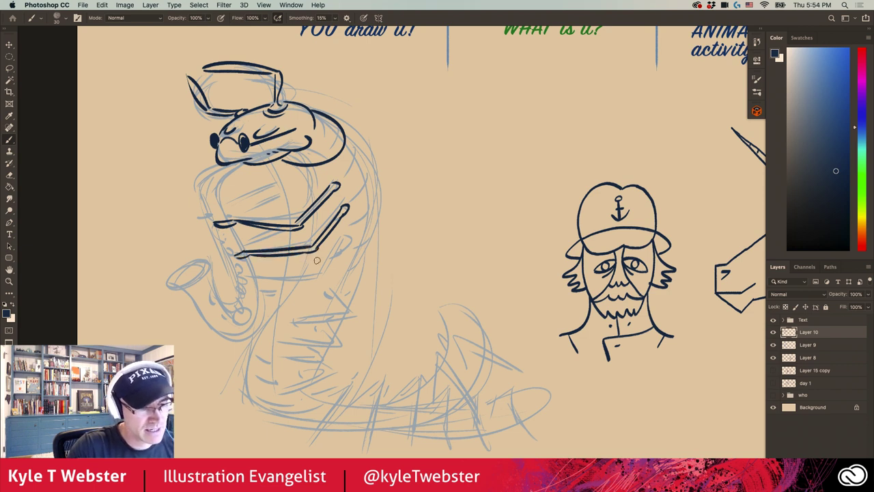
mouse_move(348, 242)
mouse_down()
mouse_move(313, 282)
mouse_move(250, 279)
mouse_up()
drag(314, 279, 258, 281)
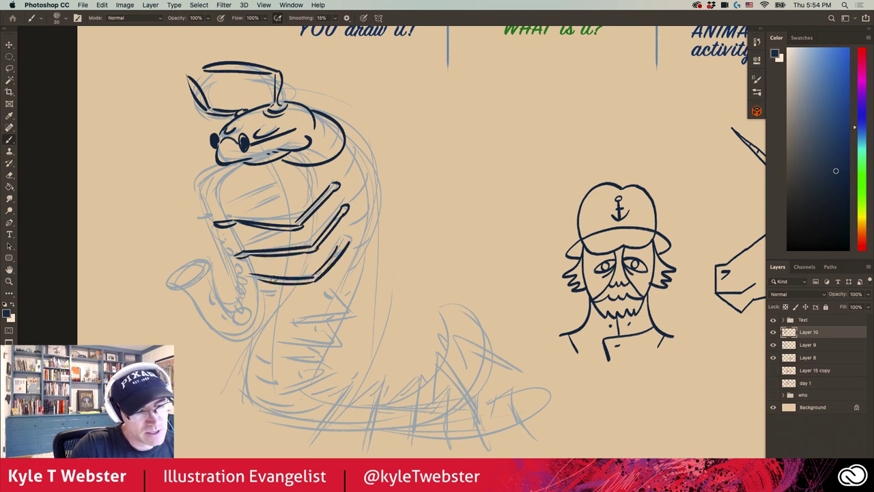
mouse_move(328, 289)
mouse_down()
mouse_move(351, 308)
mouse_move(278, 319)
mouse_up()
drag(351, 316, 285, 321)
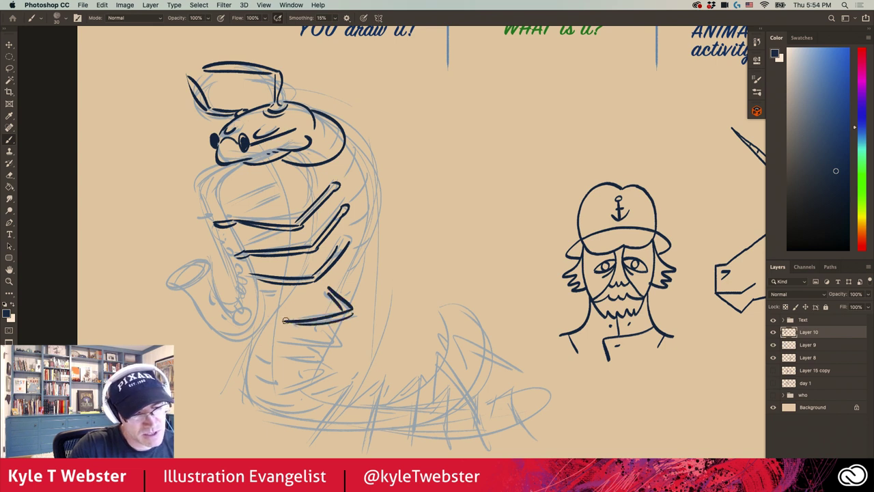
drag(331, 285, 321, 295)
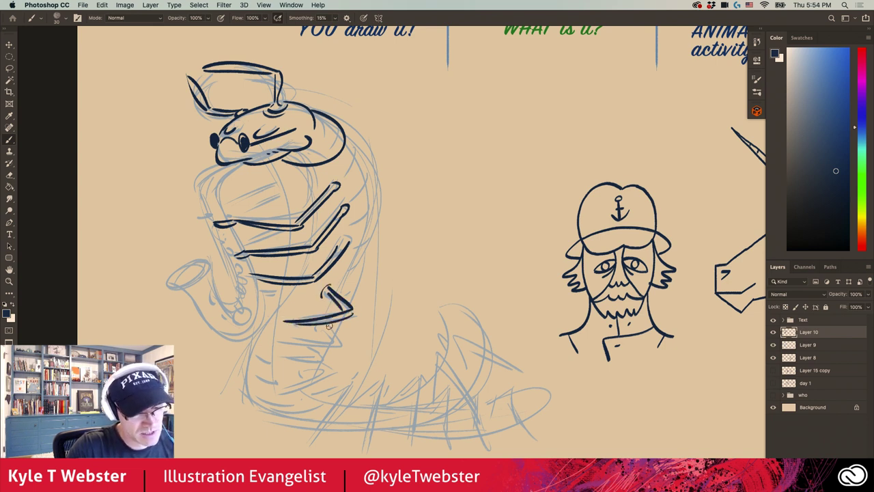
Ink the lower coils and the body's left outline beneath the head
mouse_move(328, 325)
mouse_down()
mouse_move(345, 343)
mouse_move(282, 347)
mouse_up()
mouse_move(345, 343)
mouse_down()
mouse_move(286, 339)
mouse_move(333, 341)
mouse_up()
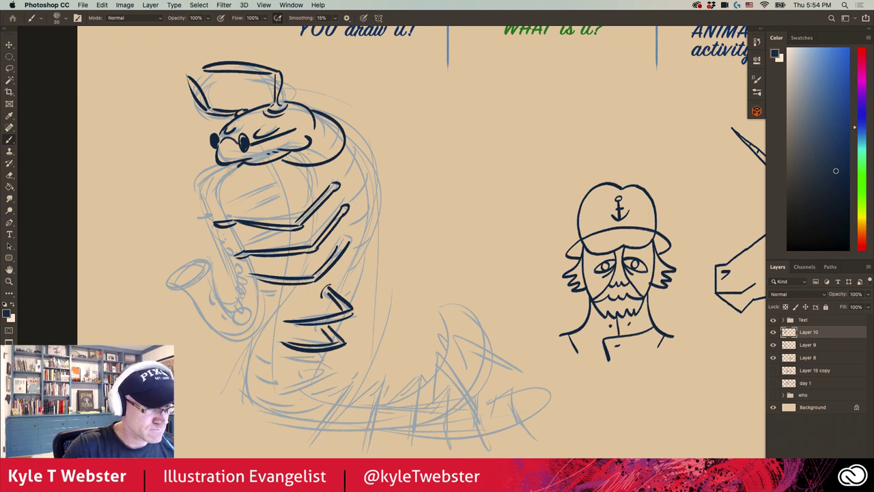
mouse_move(226, 166)
mouse_down()
mouse_move(198, 183)
mouse_move(216, 218)
mouse_up()
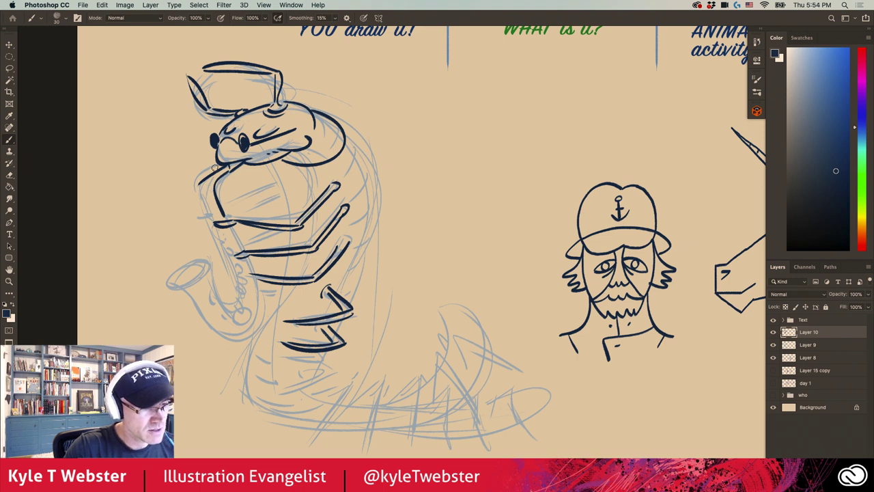
mouse_move(215, 167)
mouse_down()
mouse_move(194, 190)
mouse_move(203, 171)
mouse_move(196, 192)
mouse_move(211, 193)
mouse_move(198, 194)
mouse_move(205, 188)
mouse_move(224, 238)
mouse_move(209, 217)
mouse_move(211, 225)
mouse_move(241, 292)
mouse_up()
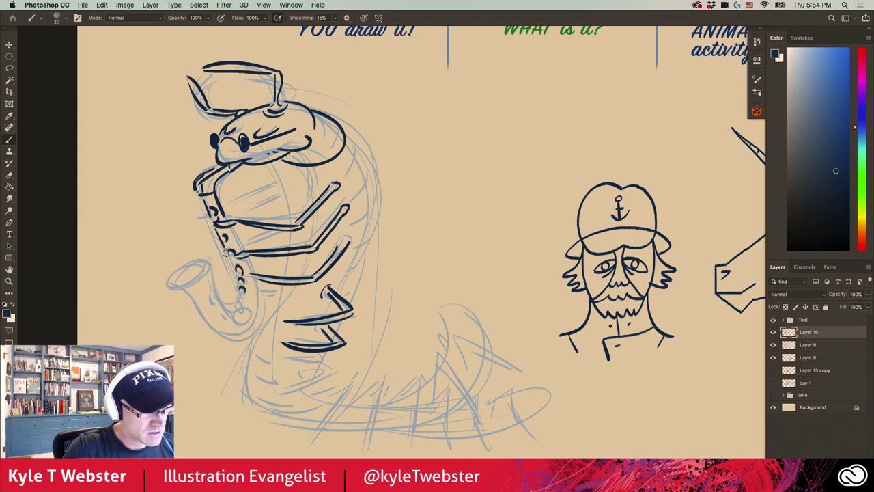
Ink the saxophone's left edge, its keys, and the inner curve toward the bell
drag(225, 253, 234, 287)
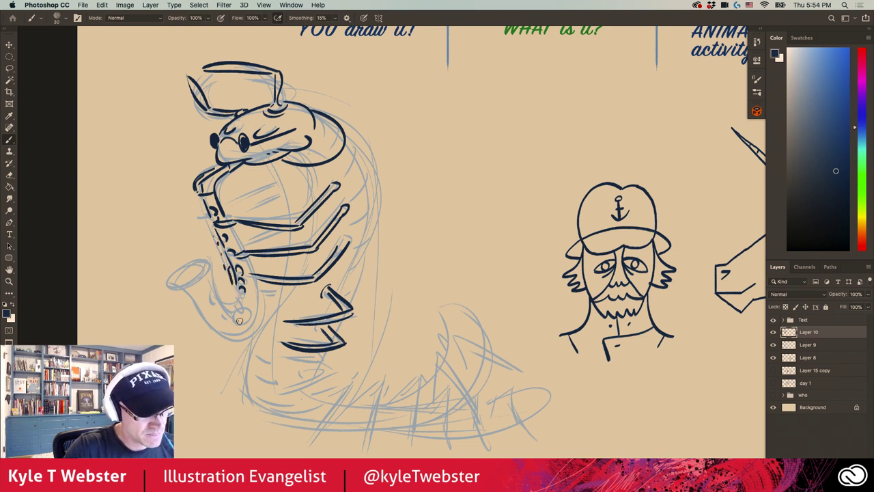
mouse_move(239, 320)
mouse_down()
mouse_move(240, 313)
mouse_move(215, 326)
mouse_move(249, 300)
mouse_move(244, 279)
mouse_move(240, 294)
mouse_up()
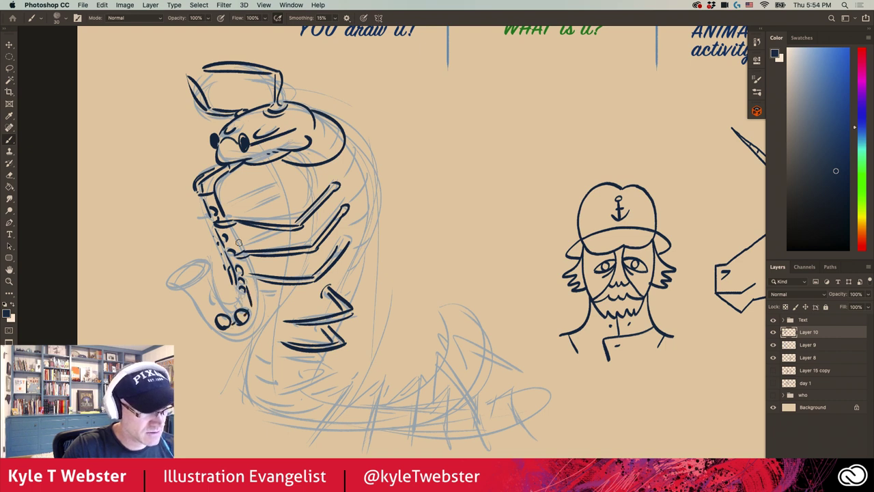
mouse_move(232, 230)
mouse_down()
mouse_move(252, 281)
mouse_move(241, 279)
mouse_move(222, 337)
mouse_move(181, 287)
mouse_up()
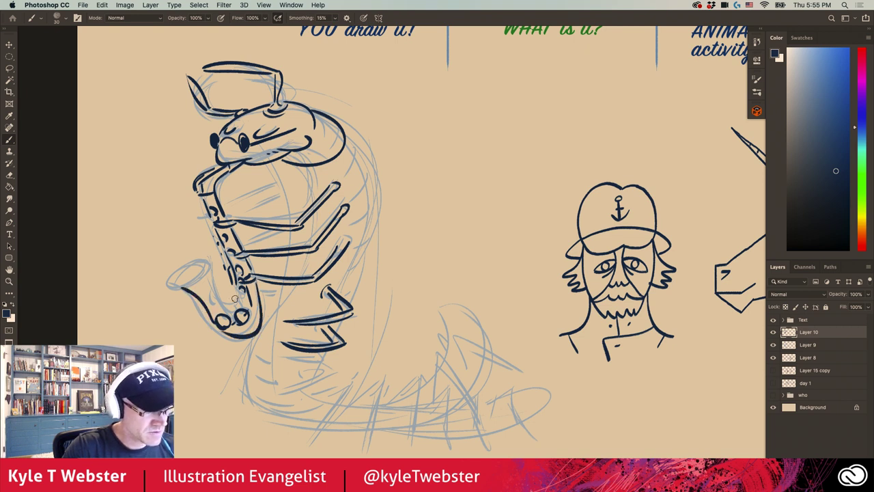
mouse_move(235, 309)
mouse_down()
mouse_move(203, 260)
mouse_move(175, 285)
mouse_move(161, 226)
mouse_move(133, 225)
mouse_move(137, 197)
mouse_up()
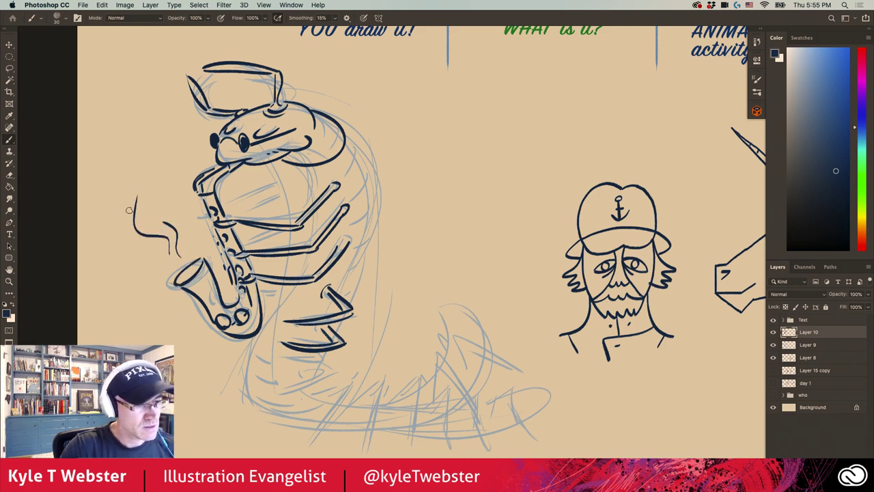
Ink the coiled body's curves, right edge and lower belly lines in dark blue on Layer 10
scroll(128, 210, down, 3)
scroll(205, 205, up, 4)
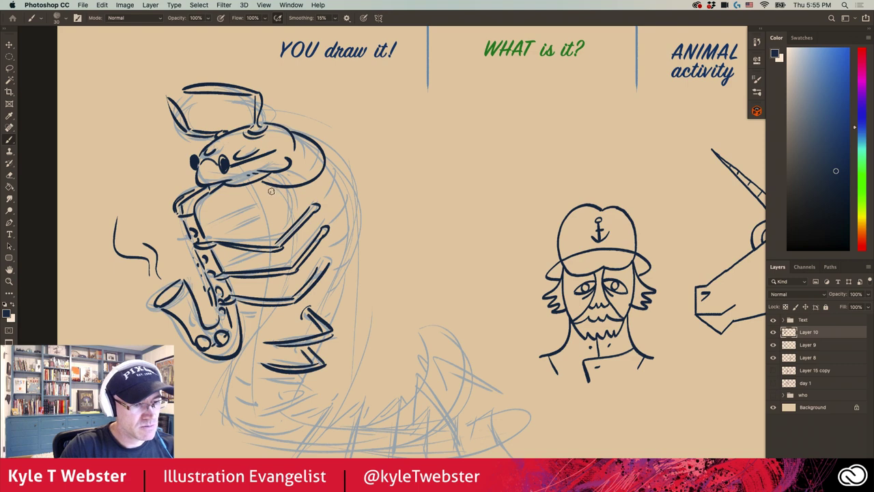
mouse_move(270, 191)
mouse_down()
mouse_move(268, 210)
mouse_move(283, 224)
mouse_up()
mouse_move(325, 148)
mouse_down()
mouse_move(312, 210)
mouse_move(347, 204)
mouse_move(346, 196)
mouse_move(356, 222)
mouse_move(325, 247)
mouse_move(348, 243)
mouse_move(313, 301)
mouse_move(340, 289)
mouse_move(334, 325)
mouse_up()
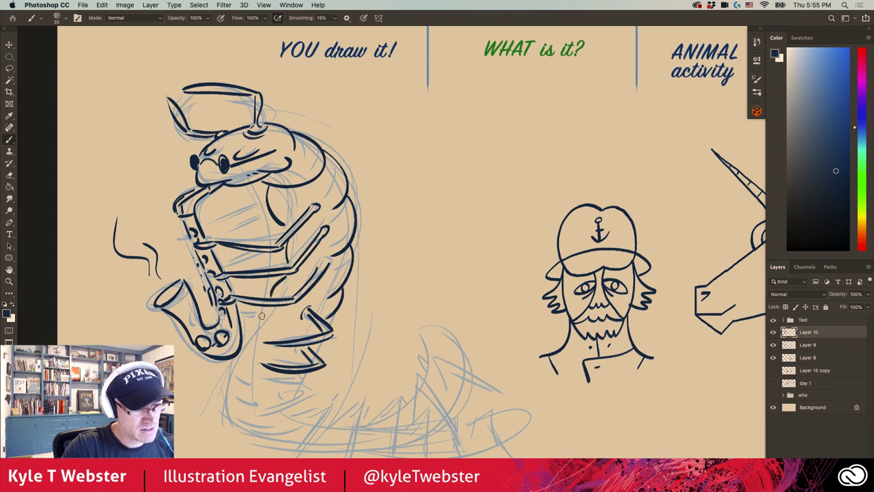
mouse_move(269, 314)
mouse_down()
mouse_move(301, 316)
mouse_move(253, 340)
mouse_move(235, 382)
mouse_move(240, 426)
mouse_move(298, 445)
mouse_up()
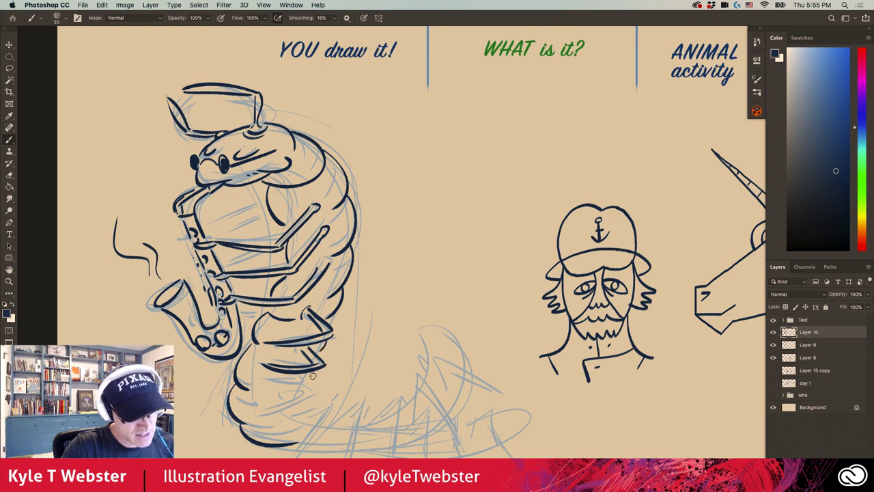
mouse_move(311, 376)
mouse_down()
mouse_move(291, 391)
mouse_move(321, 400)
mouse_move(274, 440)
mouse_up()
mouse_move(309, 402)
mouse_down()
mouse_move(272, 438)
mouse_move(346, 403)
mouse_move(312, 450)
mouse_up()
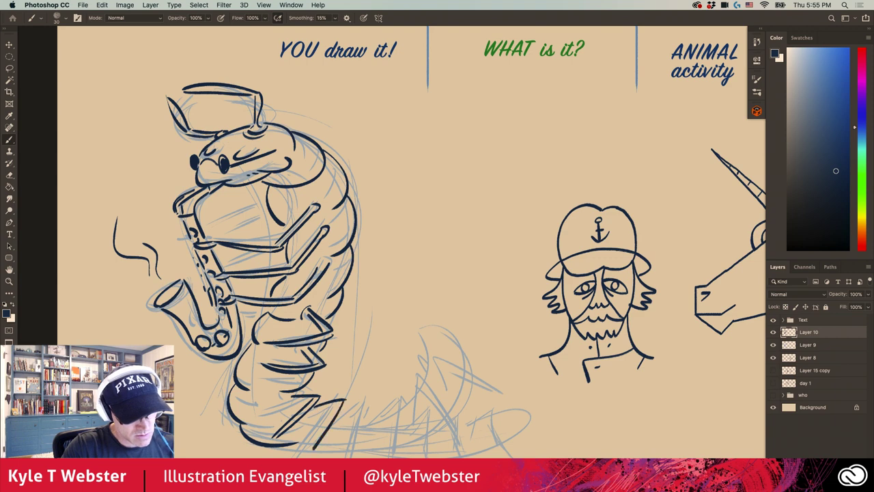
Ink the diagonal lower-body spikes, the arched tail fin and its trailing edge
mouse_move(334, 403)
mouse_down()
mouse_move(305, 457)
mouse_move(372, 394)
mouse_move(348, 458)
mouse_up()
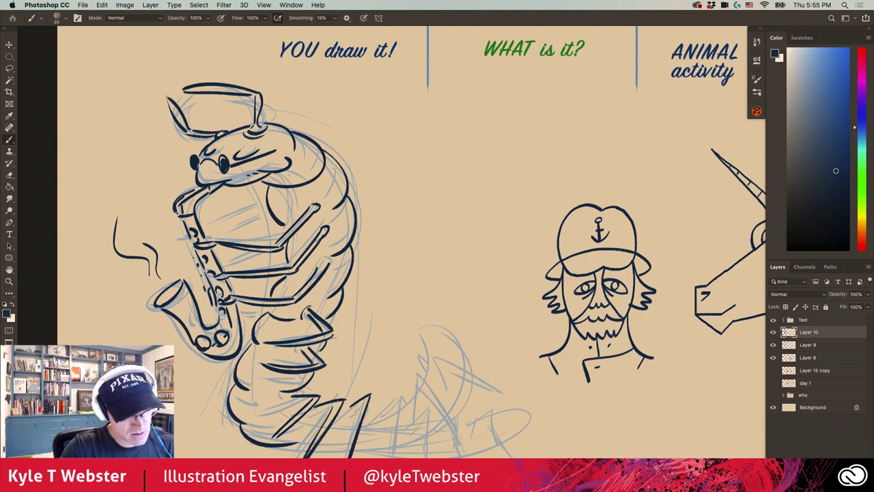
drag(362, 403, 344, 457)
mouse_move(376, 419)
mouse_down()
mouse_move(398, 388)
mouse_move(394, 458)
mouse_move(396, 401)
mouse_move(391, 457)
mouse_move(386, 420)
mouse_move(347, 427)
mouse_up()
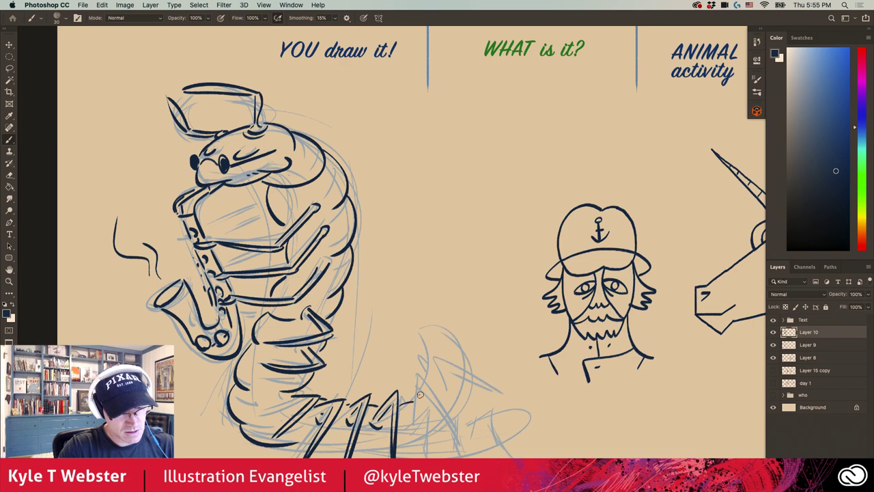
mouse_move(418, 403)
mouse_down()
mouse_move(419, 380)
mouse_move(468, 445)
mouse_up()
mouse_move(423, 394)
mouse_down()
mouse_move(455, 436)
mouse_move(418, 421)
mouse_up()
mouse_move(426, 381)
mouse_down()
mouse_move(411, 321)
mouse_move(535, 404)
mouse_up()
drag(467, 377, 474, 418)
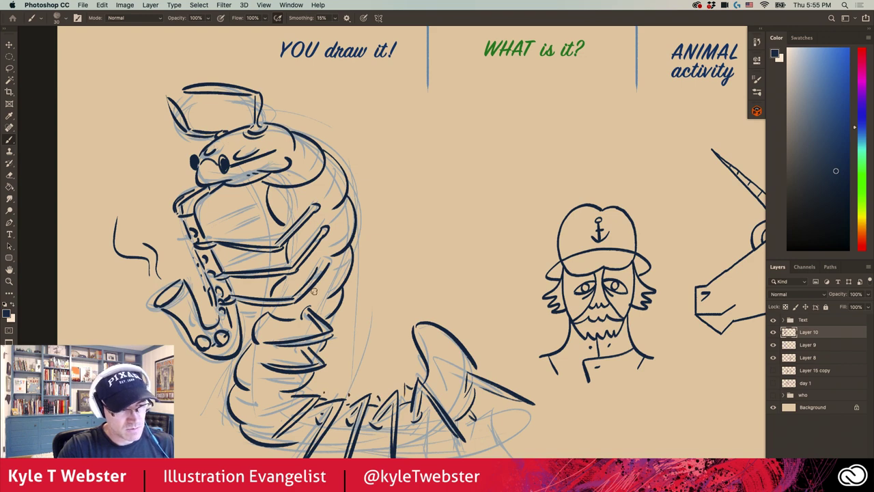
Ink the snake's bottom edge toward the tail, then zoom out
drag(241, 438, 200, 442)
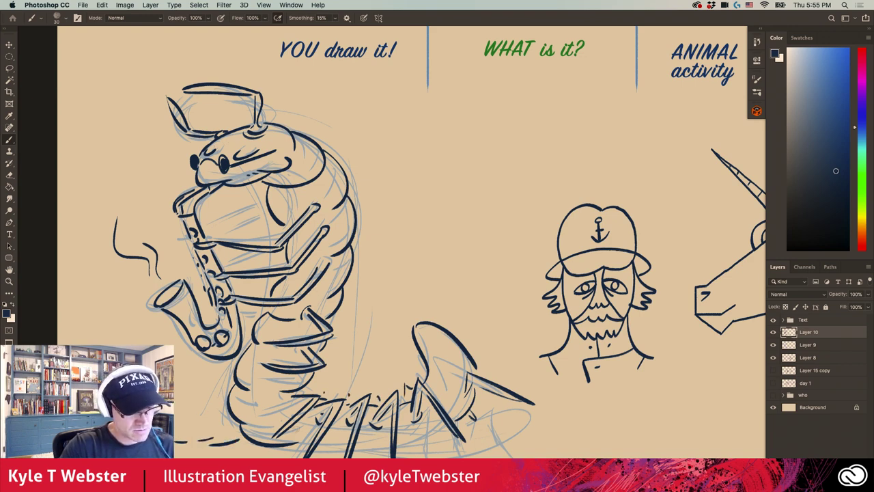
mouse_move(319, 450)
mouse_down()
mouse_move(401, 449)
mouse_move(431, 438)
mouse_up()
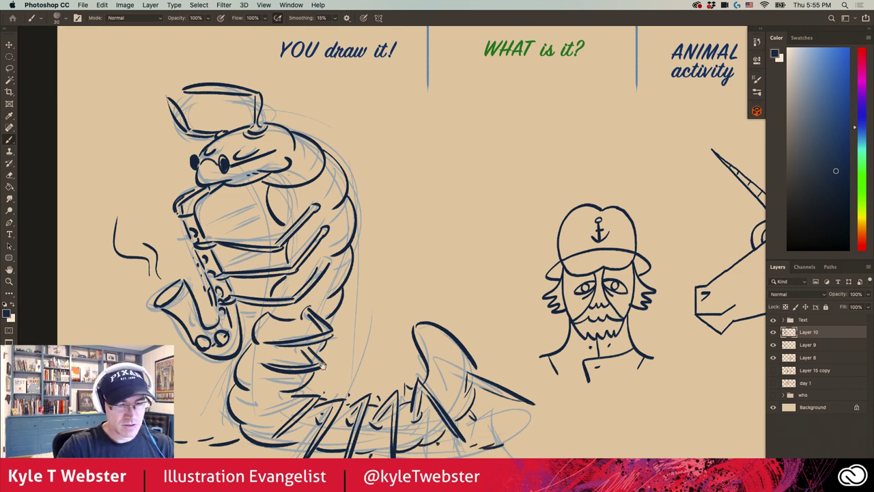
scroll(270, 373, down, 3)
scroll(230, 351, right, 3)
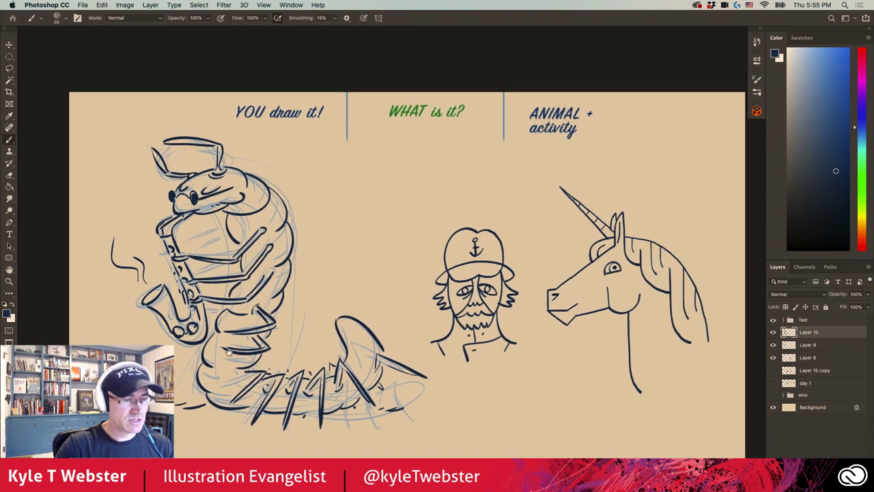
Hide the Layer 9 sketch and ink the snake's arms holding the saxophone
click(773, 345)
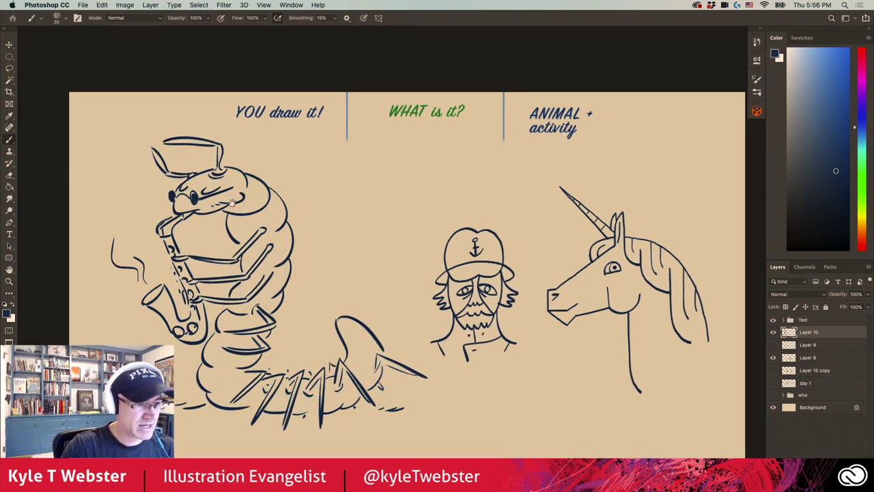
scroll(232, 203, up, 2)
mouse_move(227, 242)
mouse_down()
mouse_move(198, 263)
mouse_move(142, 274)
mouse_up()
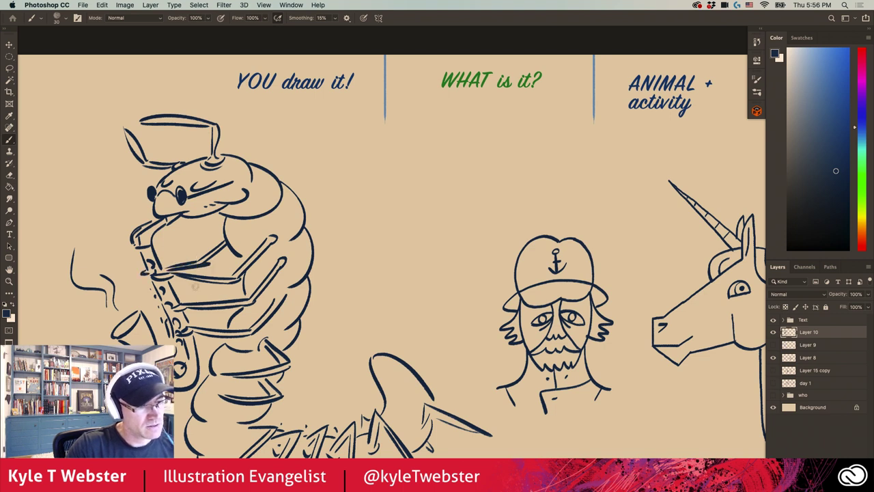
drag(239, 286, 183, 293)
mouse_move(228, 317)
mouse_down()
mouse_move(193, 323)
mouse_move(200, 363)
mouse_up()
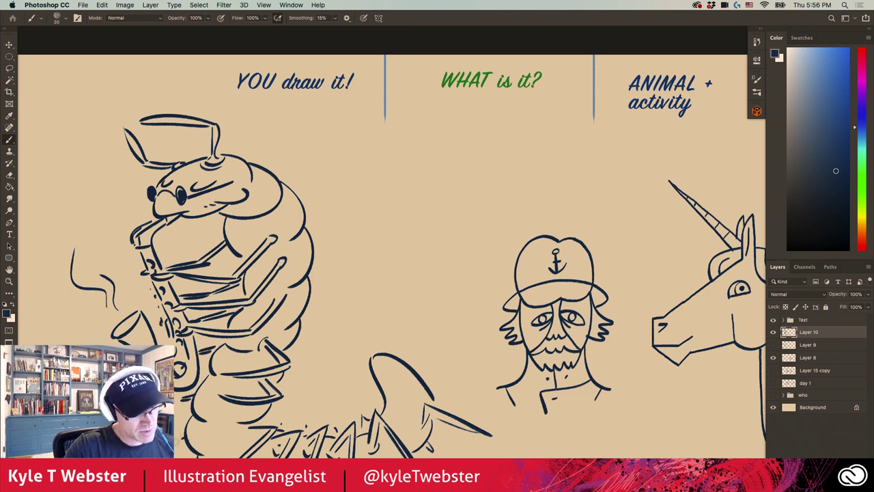
Add a short touch-up stroke near the snake's tail fin
drag(225, 370, 227, 291)
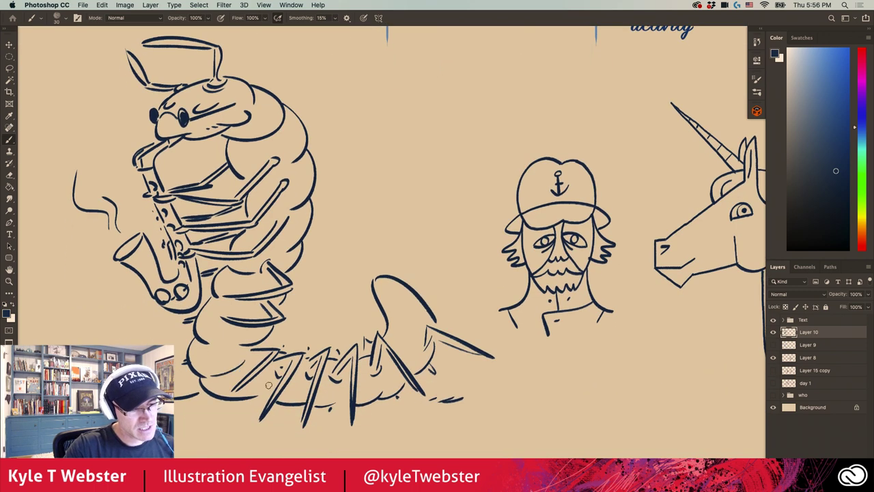
drag(425, 352, 396, 332)
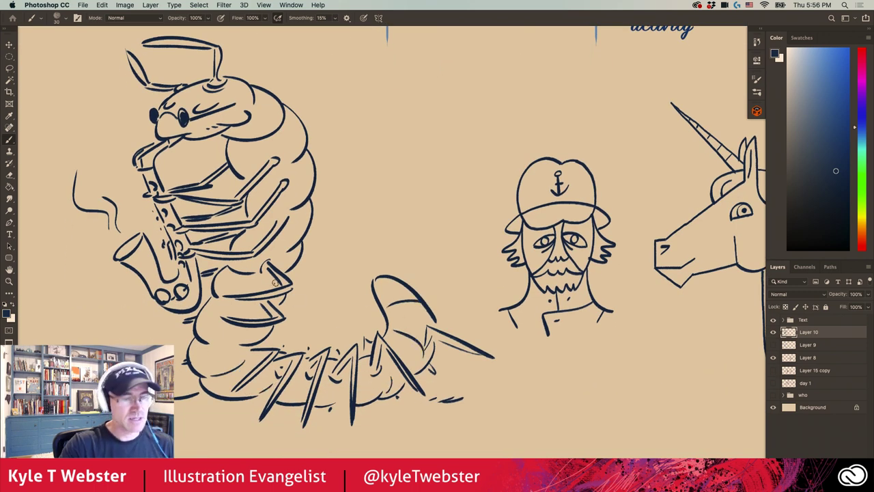
drag(222, 268, 232, 339)
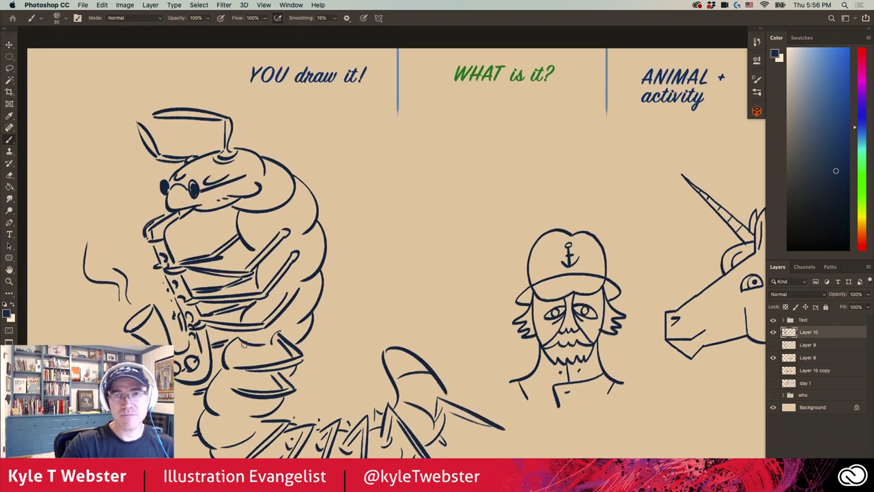